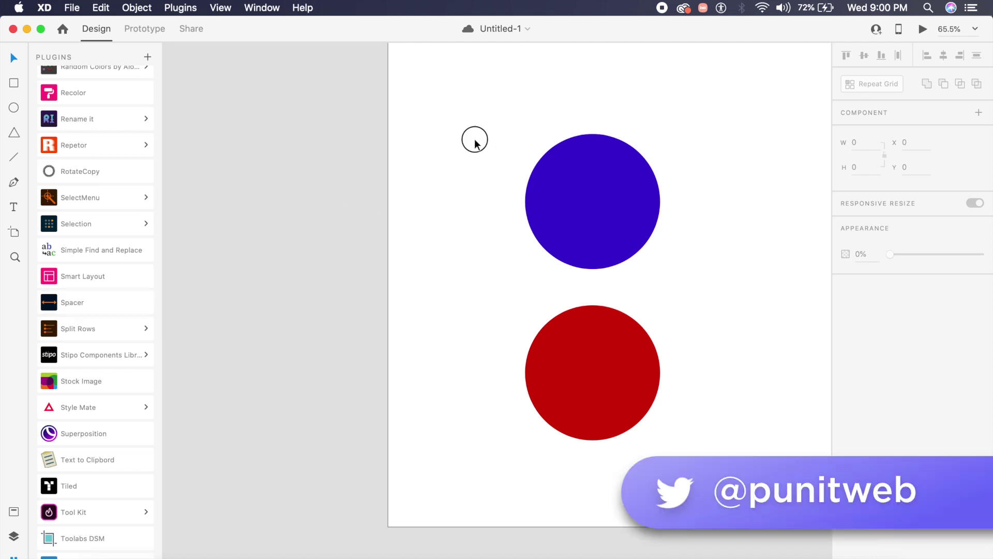
Select both circles and set a 100 vertical spacing in the Spacer plugin.
drag(476, 140, 628, 409)
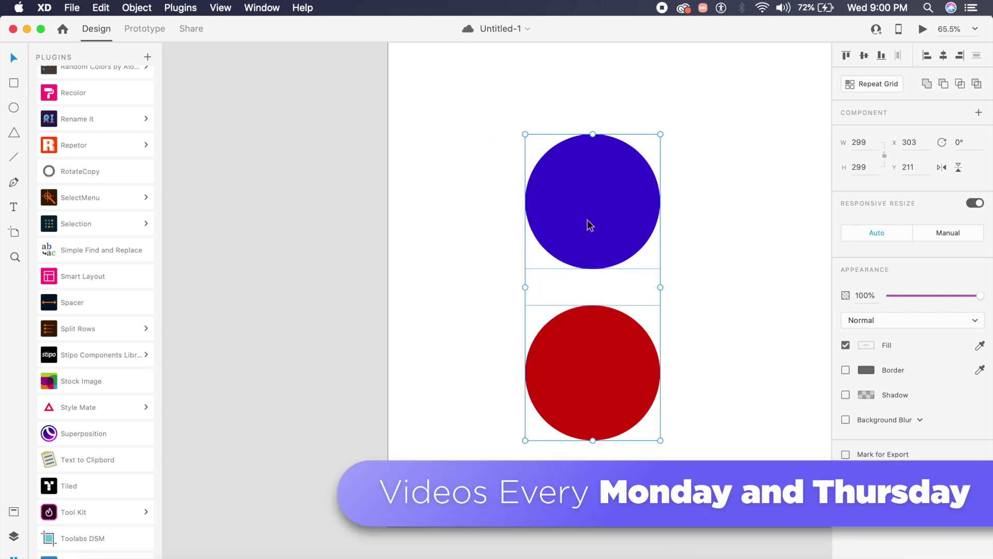
click(117, 306)
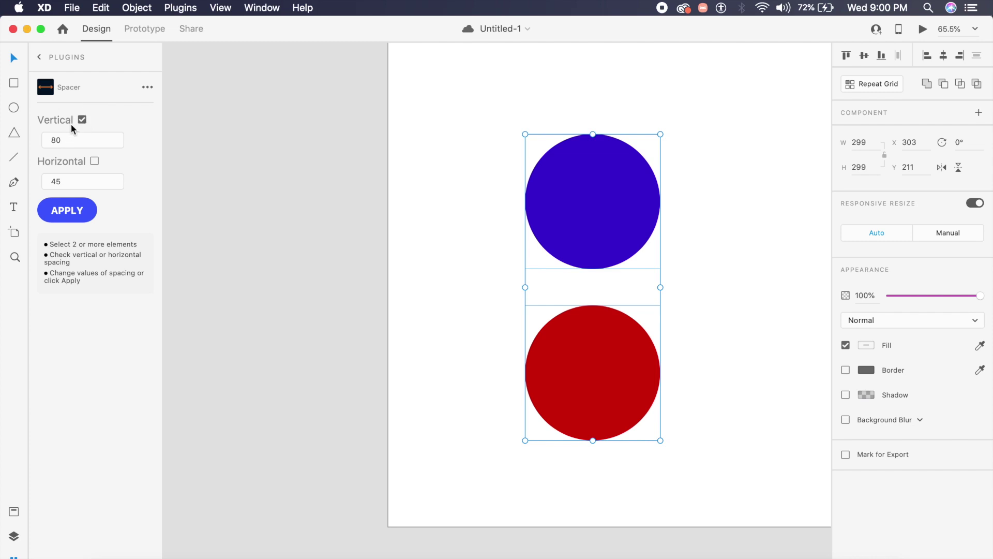
double_click(72, 140)
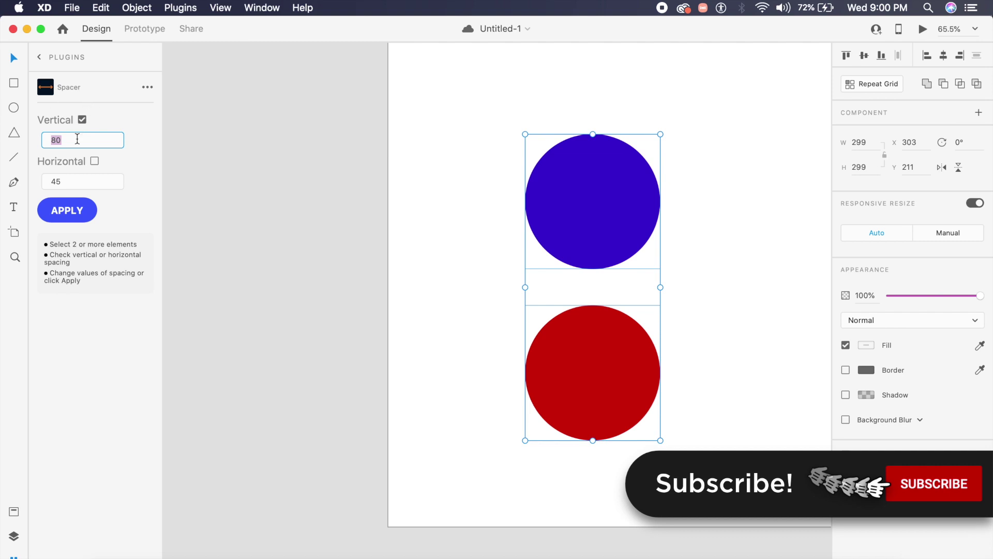
text(100)
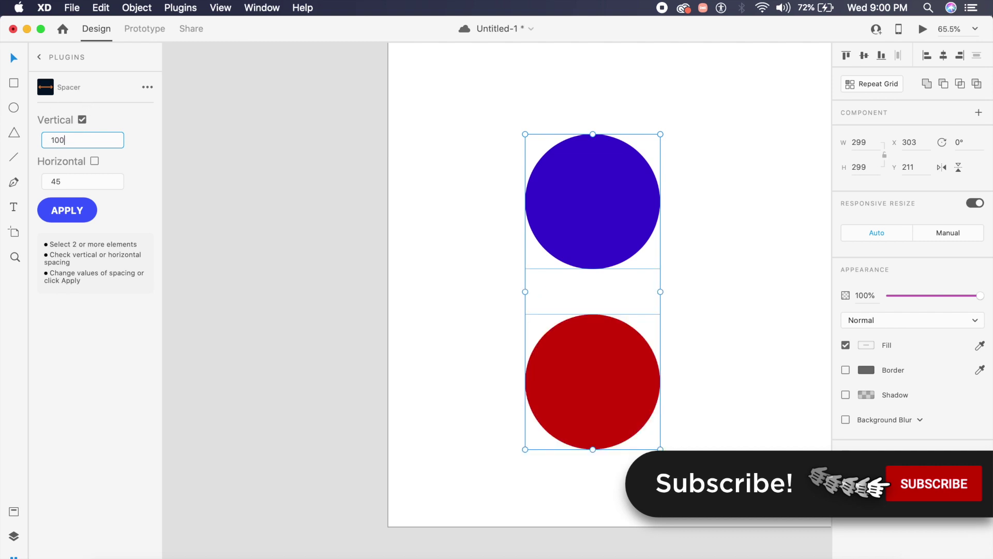
Check the gap between the circles, then drag the red circle beside the blue one.
click(509, 375)
click(602, 356)
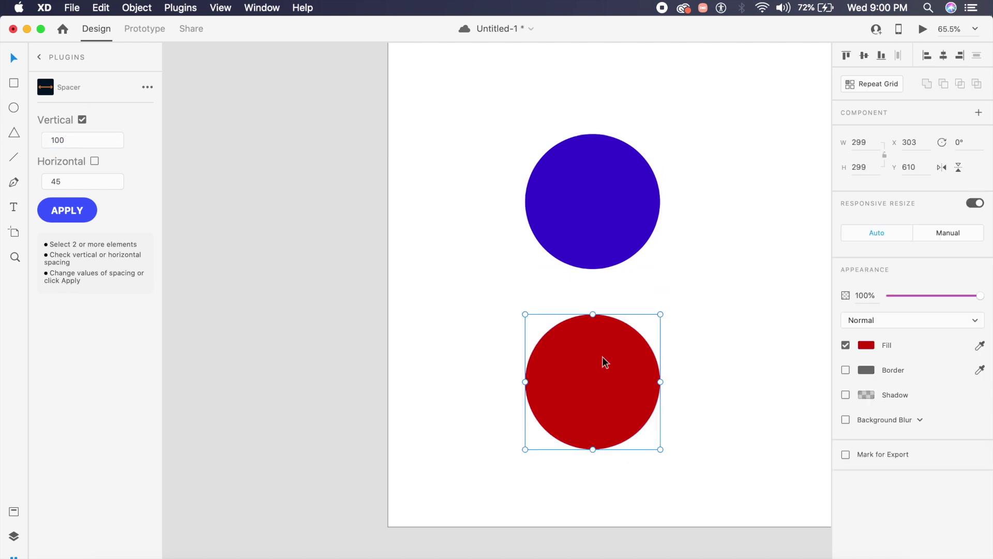
shift+click(582, 219)
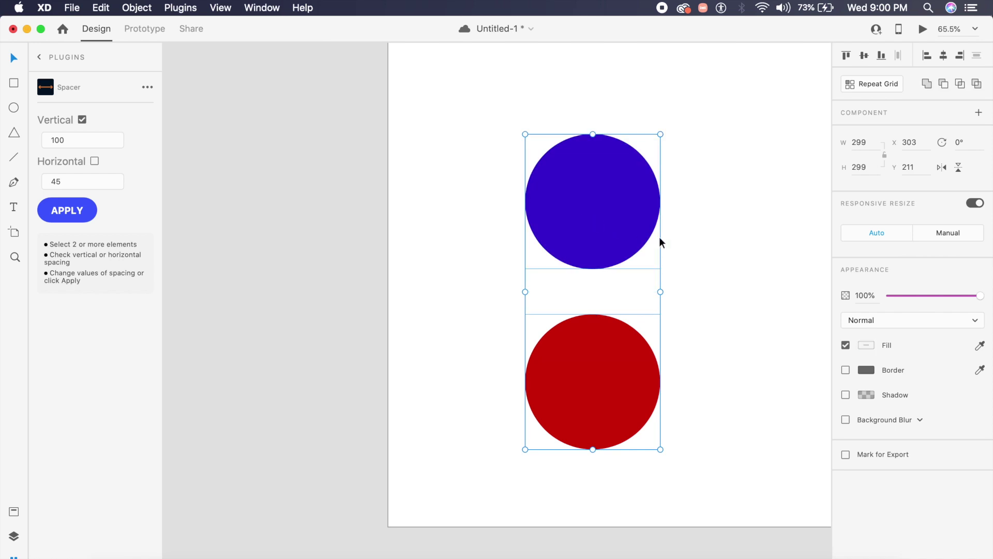
click(659, 237)
click(580, 216)
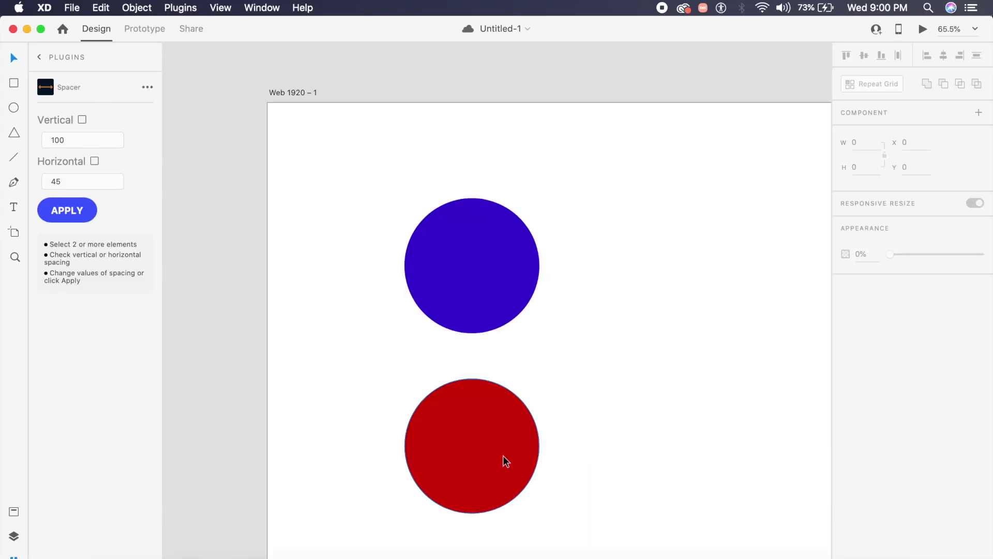
drag(503, 461, 728, 277)
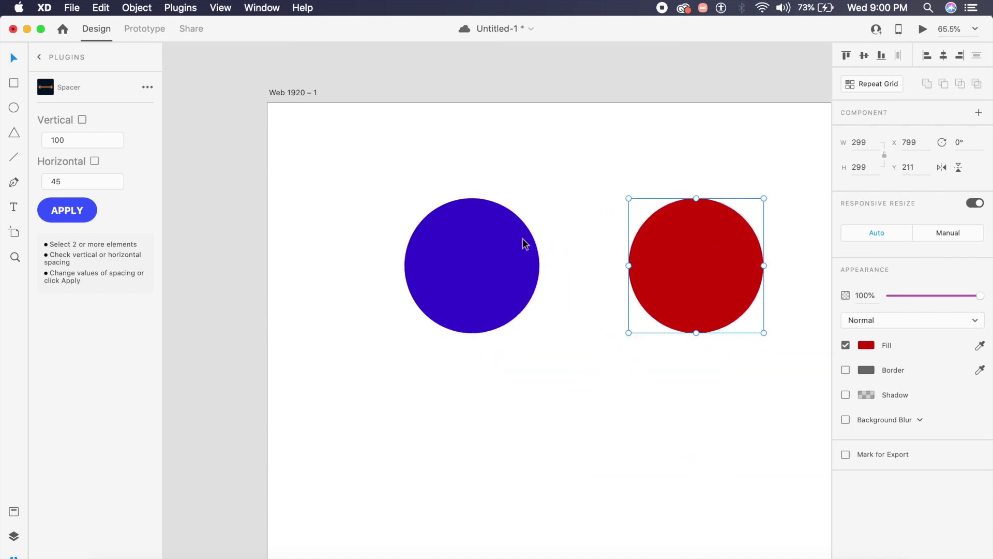
Turn on horizontal spacing in Spacer and try 100 on both circles.
drag(385, 195, 732, 306)
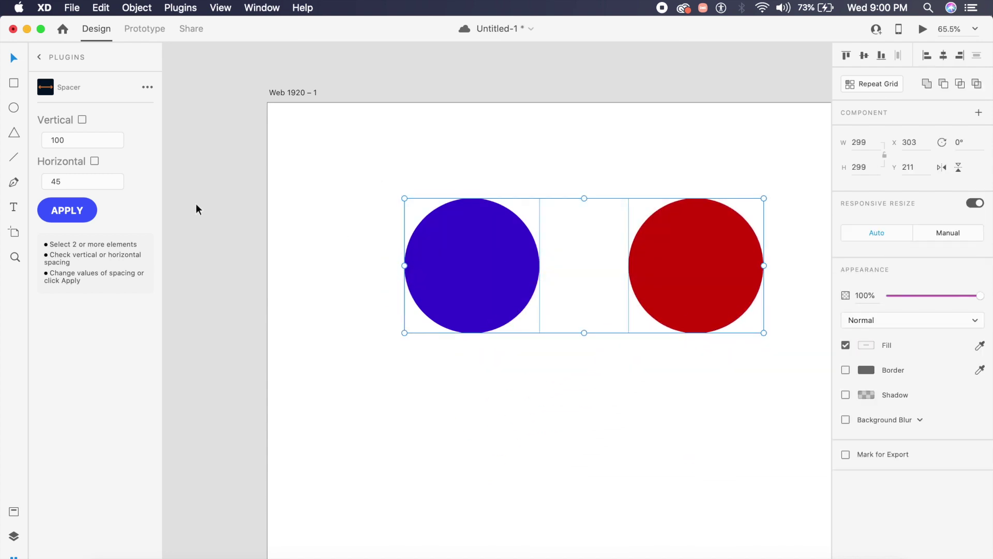
click(67, 180)
click(96, 160)
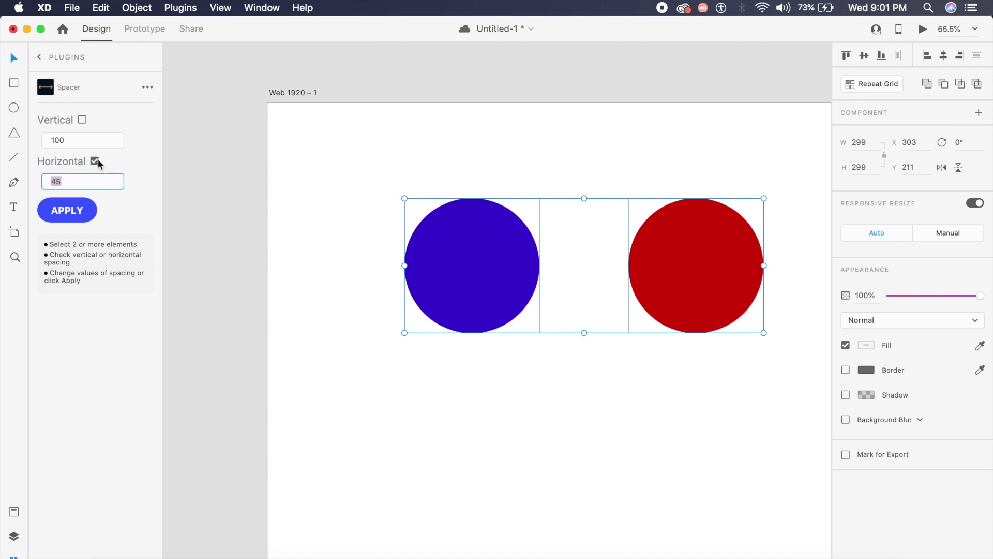
click(90, 177)
double_click(89, 177)
text(100)
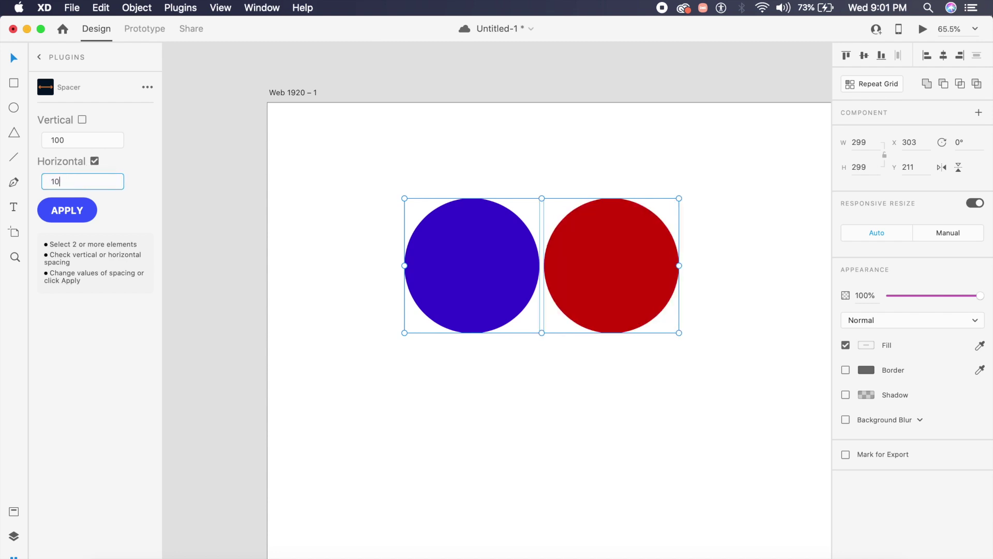
click(525, 345)
click(471, 263)
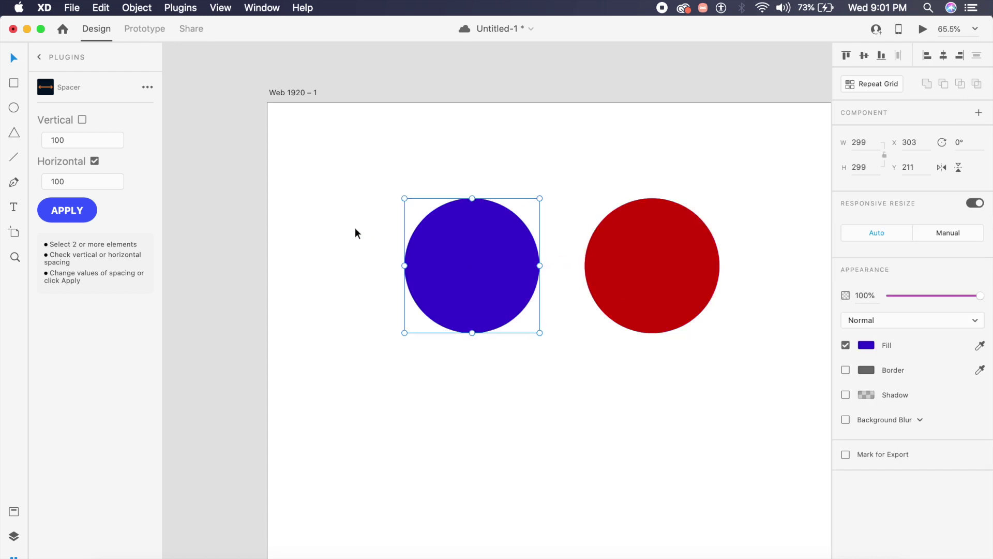
shift+click(650, 277)
Apply a 100.5 horizontal spacing and check the resulting gap.
double_click(78, 182)
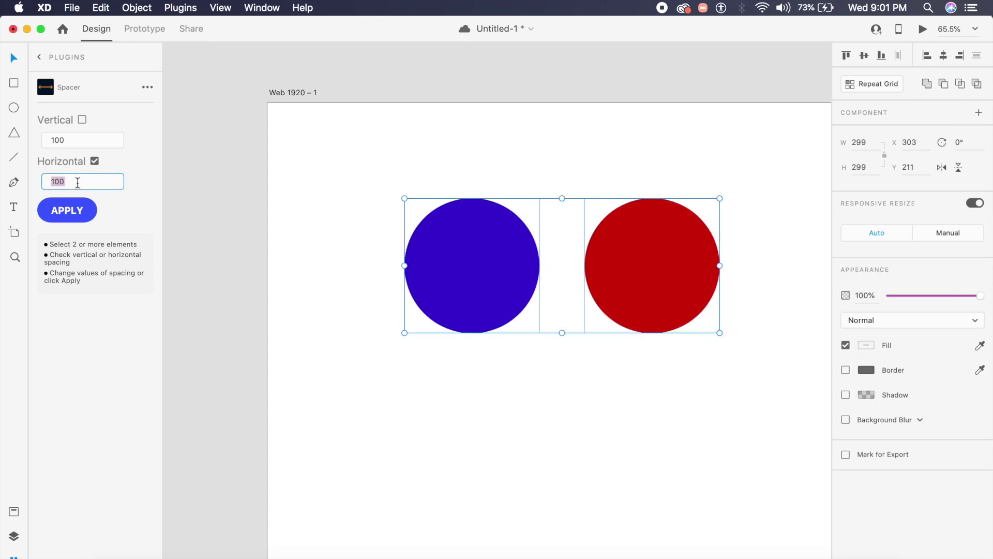
text(100.5)
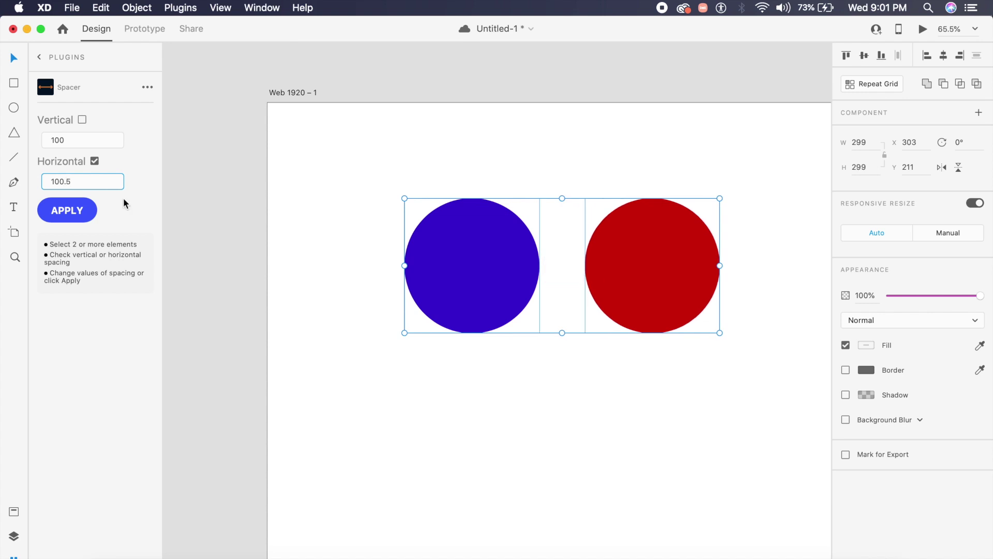
click(61, 219)
click(336, 298)
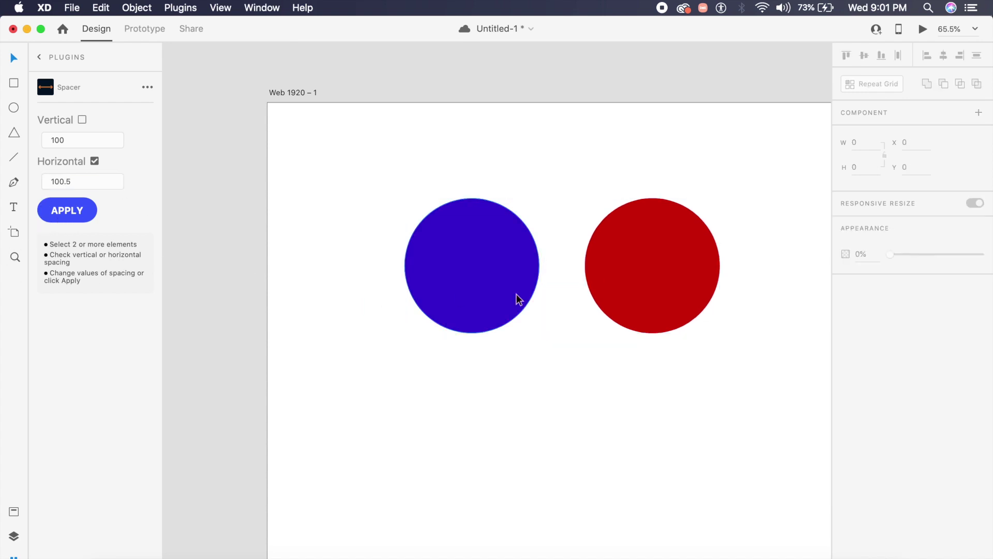
click(516, 297)
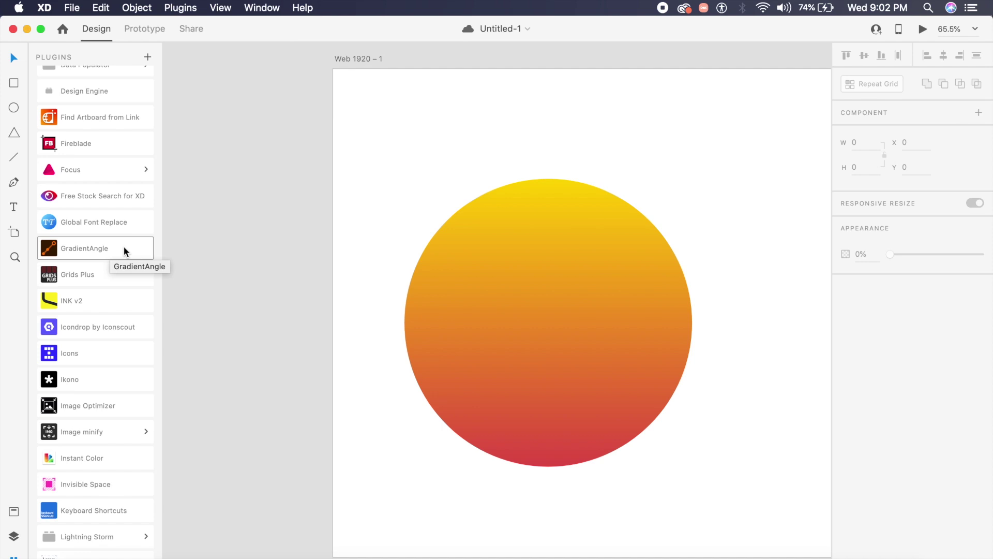
Drag the circle's bottom gradient stop up and left so yellow-to-red runs diagonally.
click(554, 366)
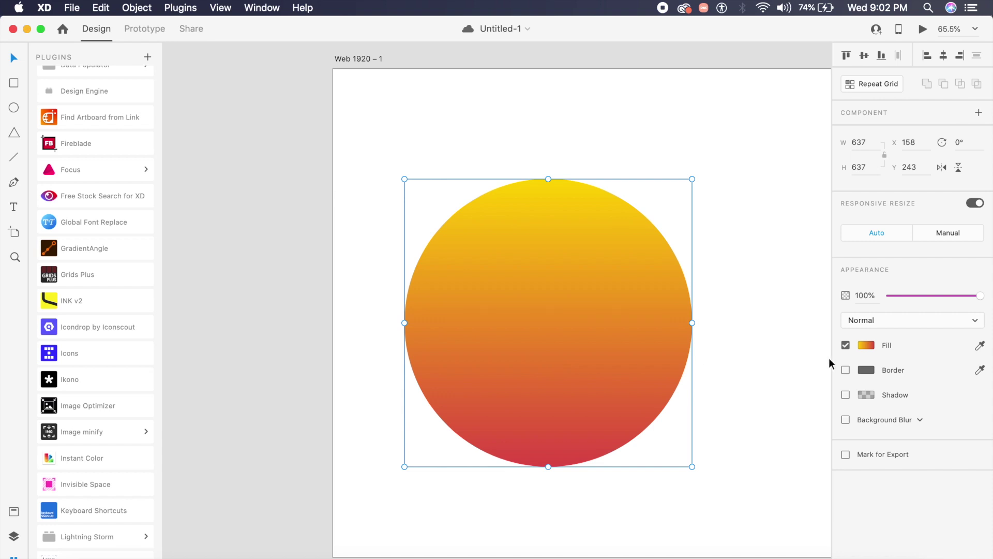
click(866, 345)
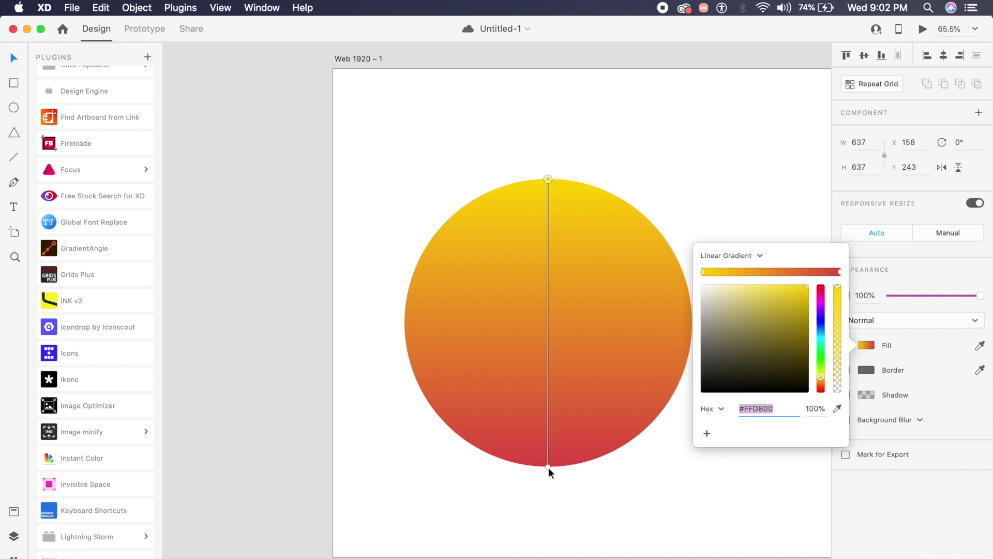
drag(548, 467, 454, 420)
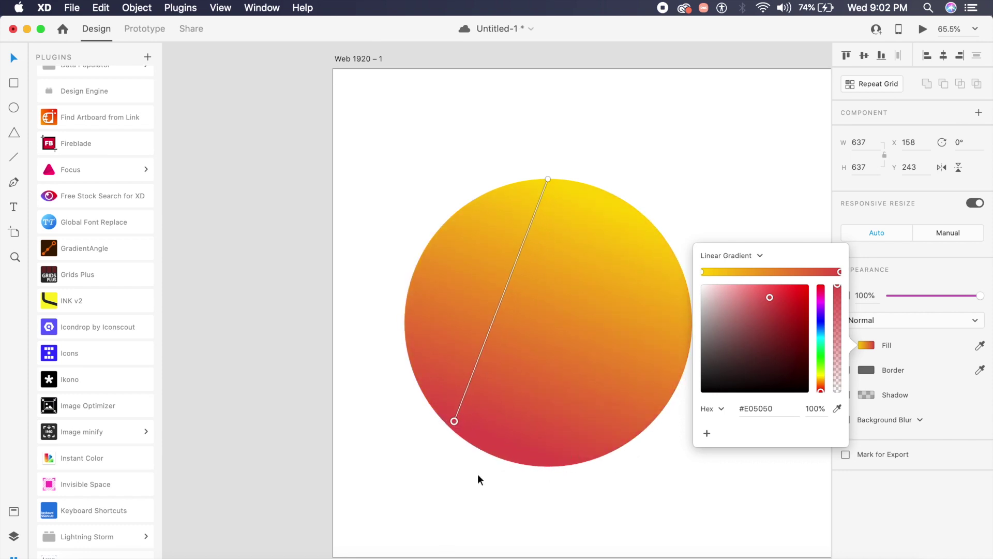
click(477, 474)
click(599, 385)
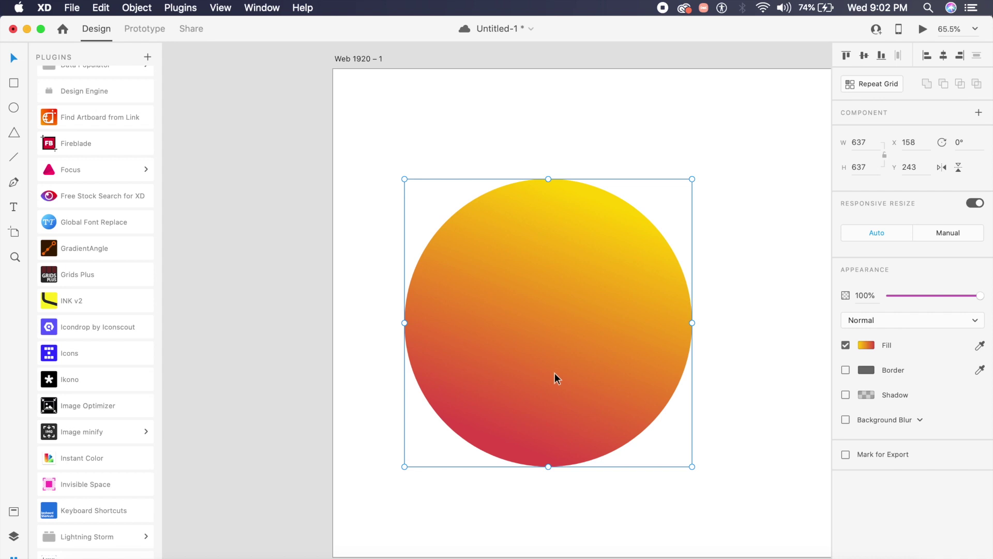
Try gradient angles of 45 and 180 in the GradientAngle plugin.
click(116, 250)
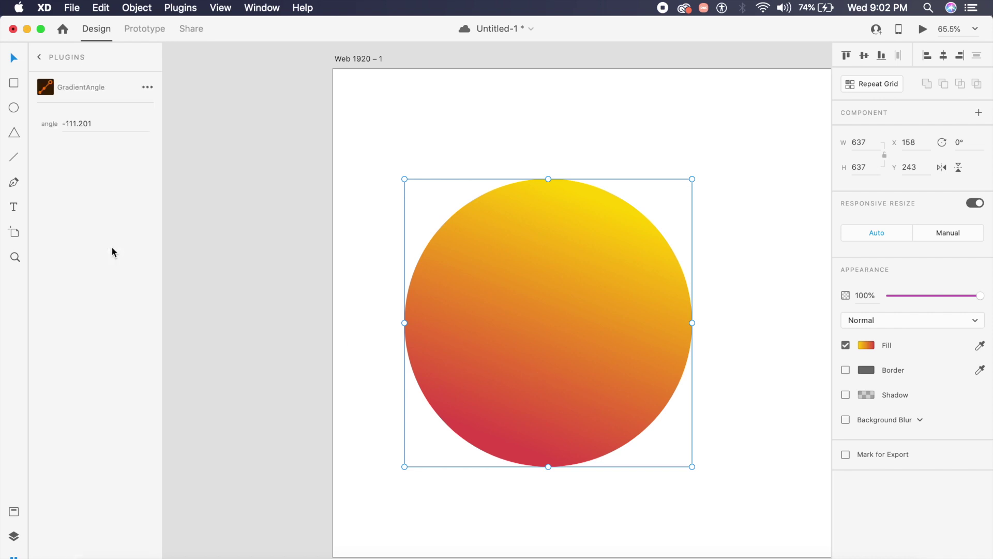
click(99, 130)
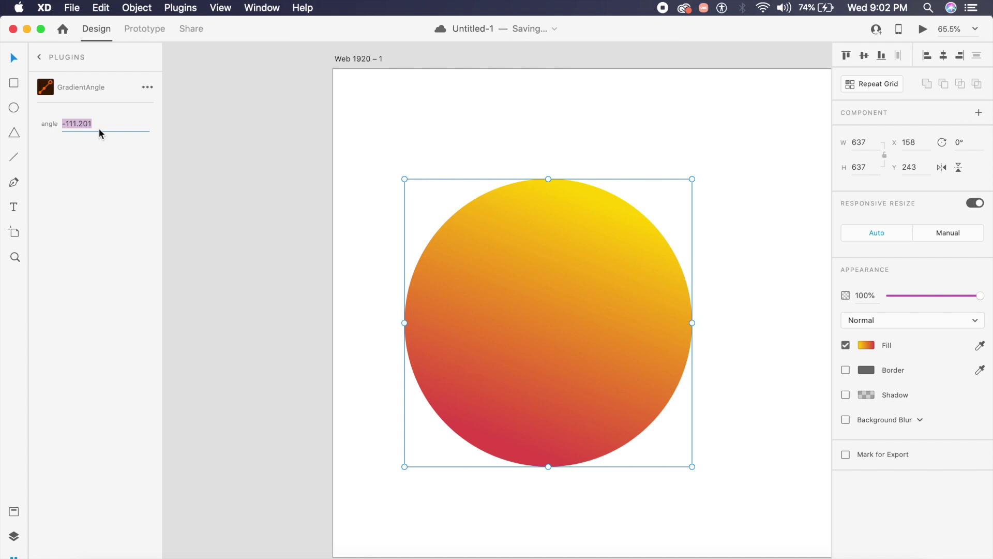
text(45)
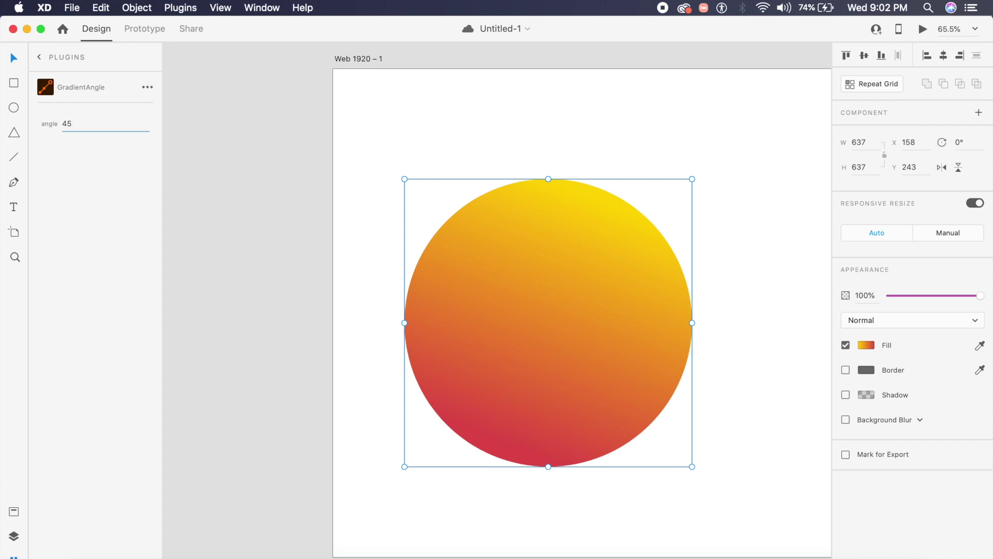
key(Return)
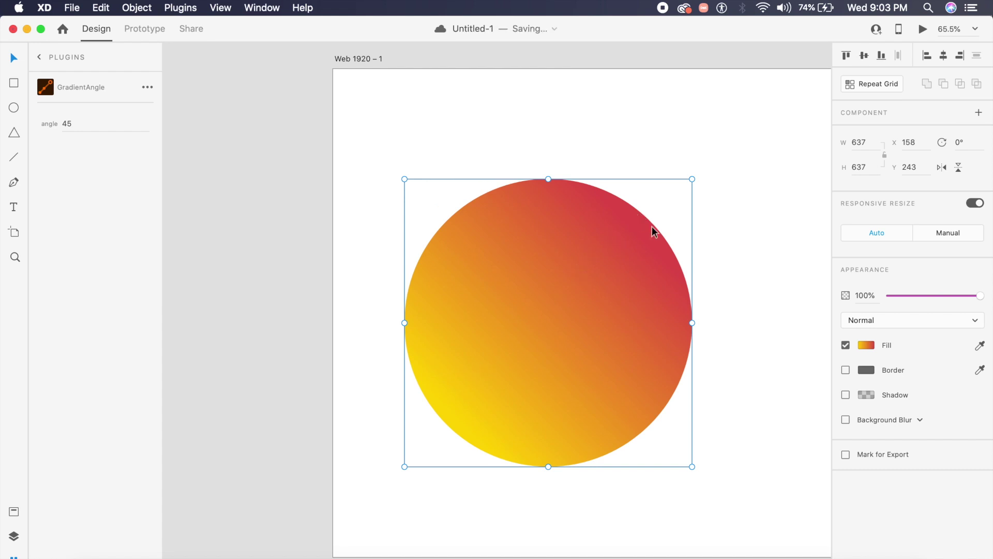
click(103, 117)
text(180)
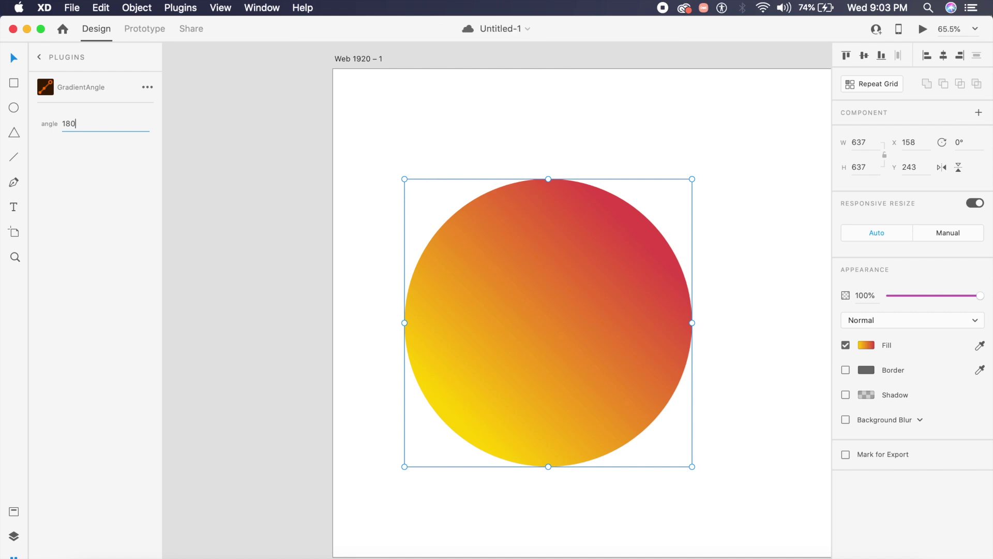
key(Return)
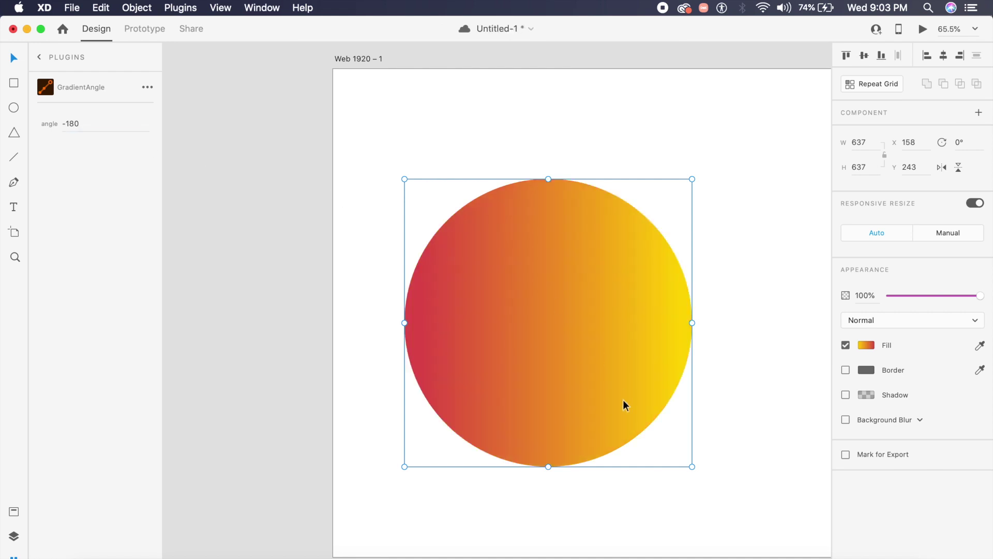
Settle on a 90 degree gradient angle and deselect the circle.
click(93, 127)
text(90)
key(Return)
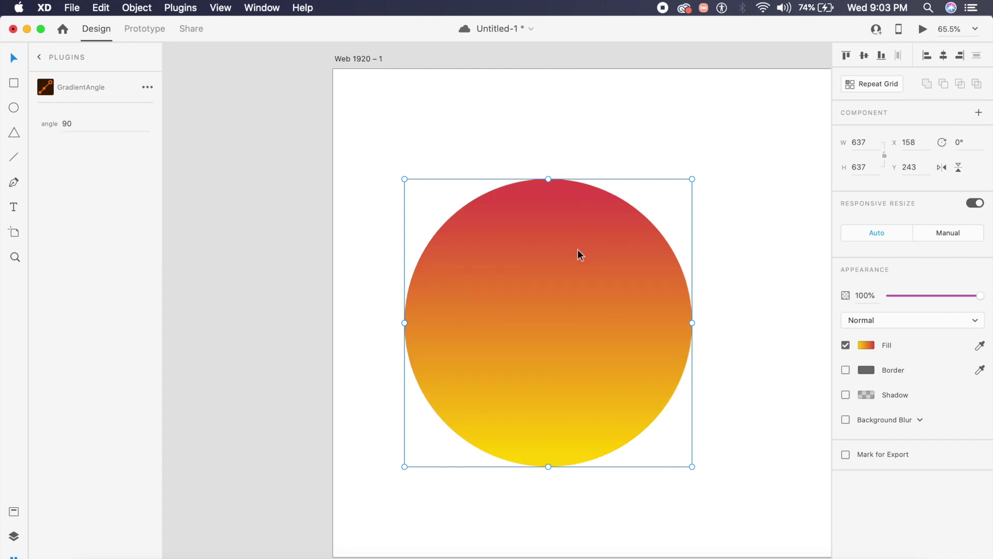
click(578, 498)
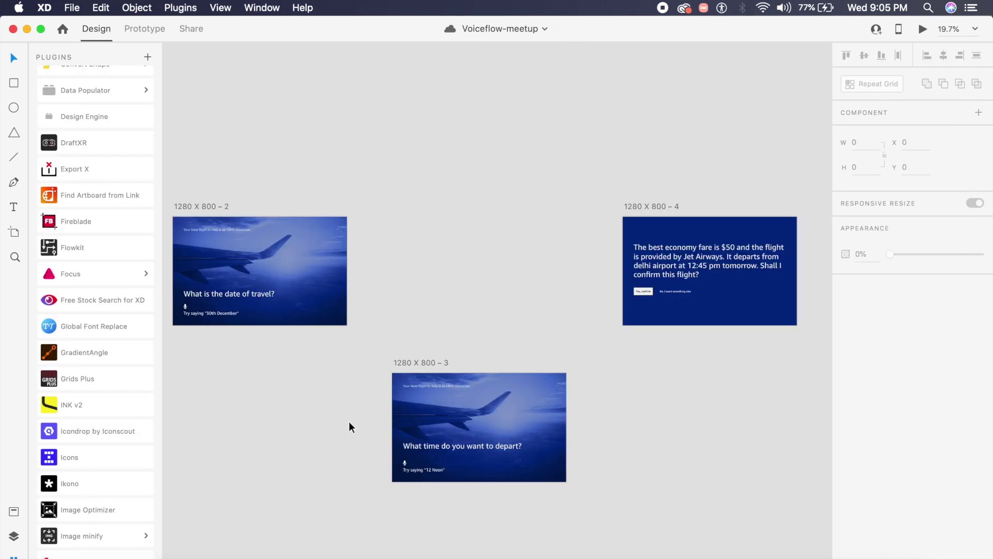
Launch Flowkit to show its Straight, Curve and Snake connector styles.
click(103, 248)
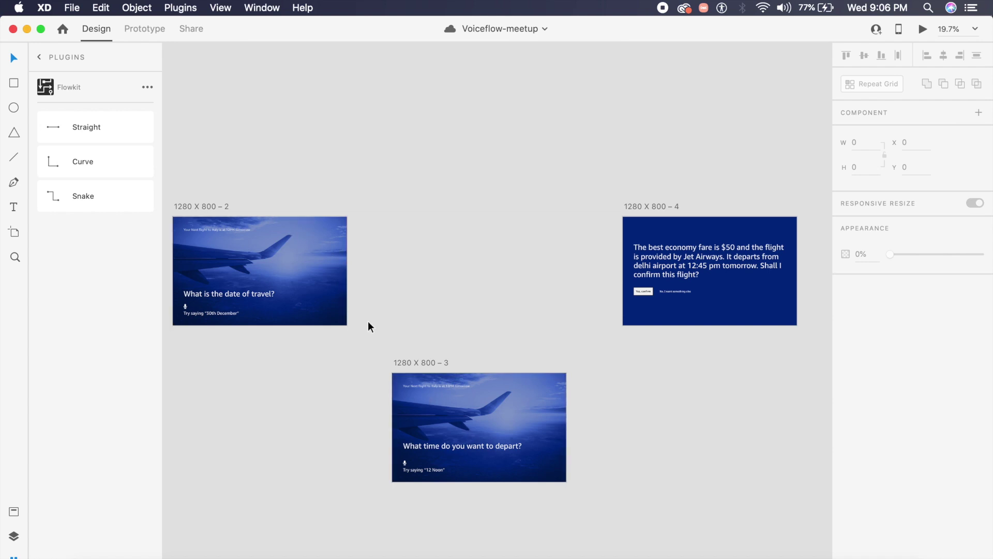
Insert a Snake connector and stretch it from the airplane screen down to the departure-time screen.
click(103, 197)
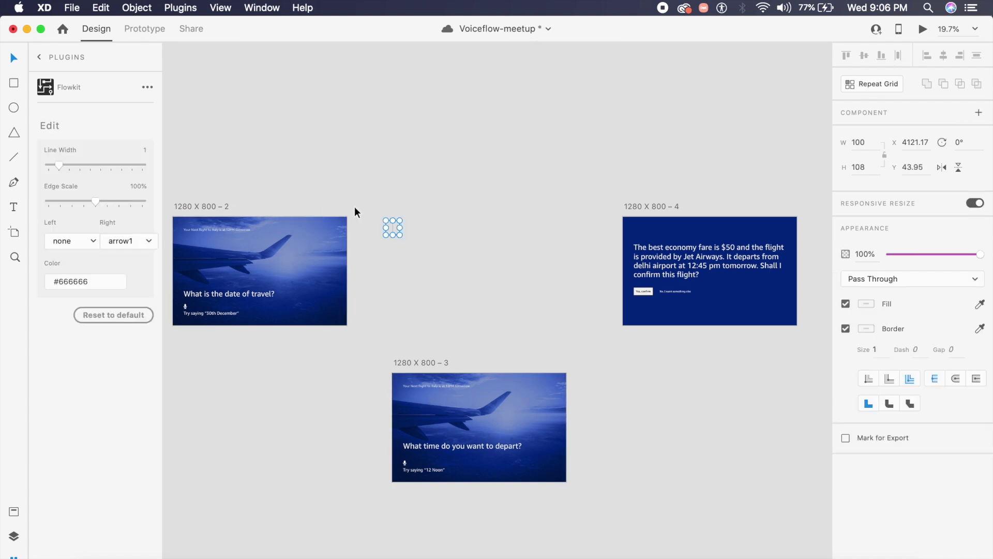
drag(401, 231, 498, 294)
click(441, 260)
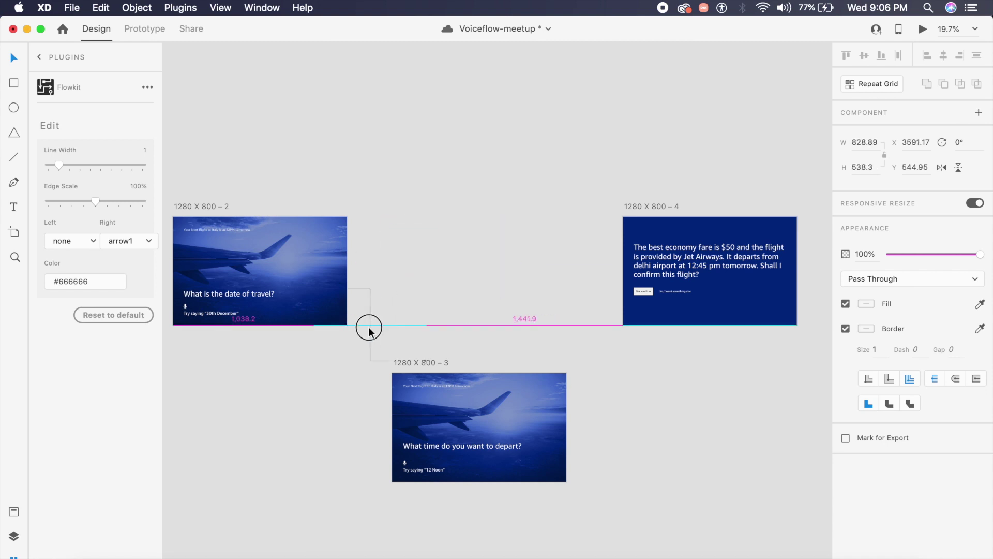
drag(369, 331, 380, 321)
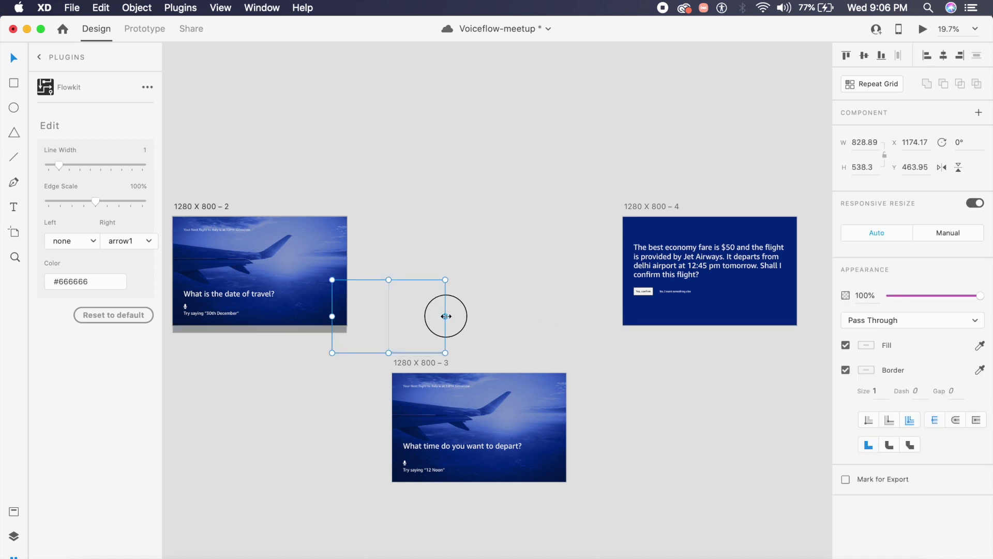
drag(445, 316, 350, 338)
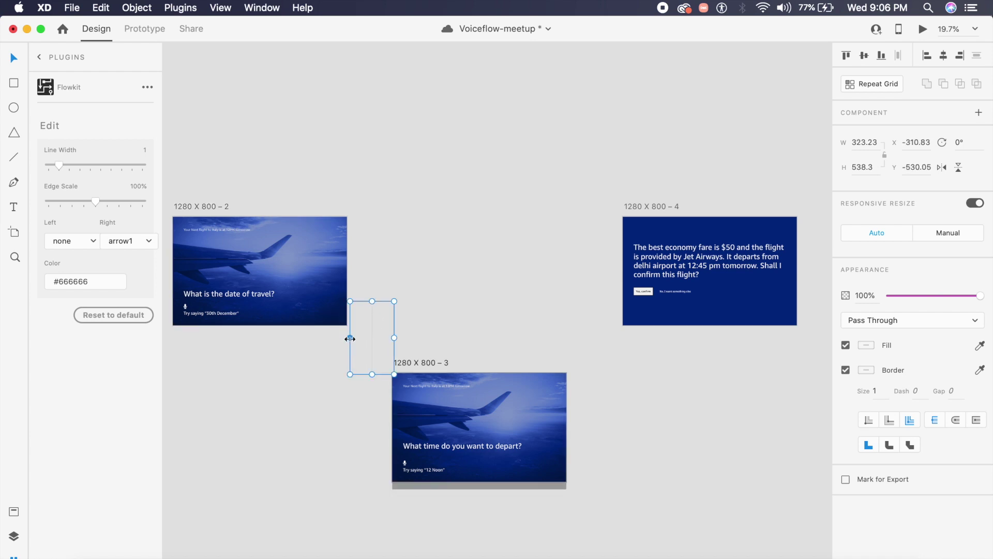
drag(372, 374, 373, 421)
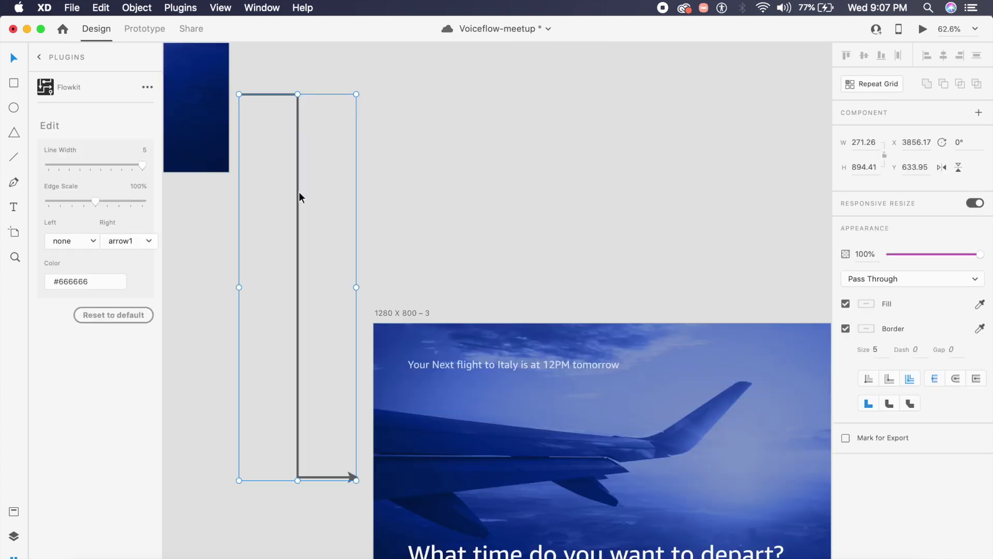
Give the connector a circle end cap and white #ffffff colour.
click(130, 240)
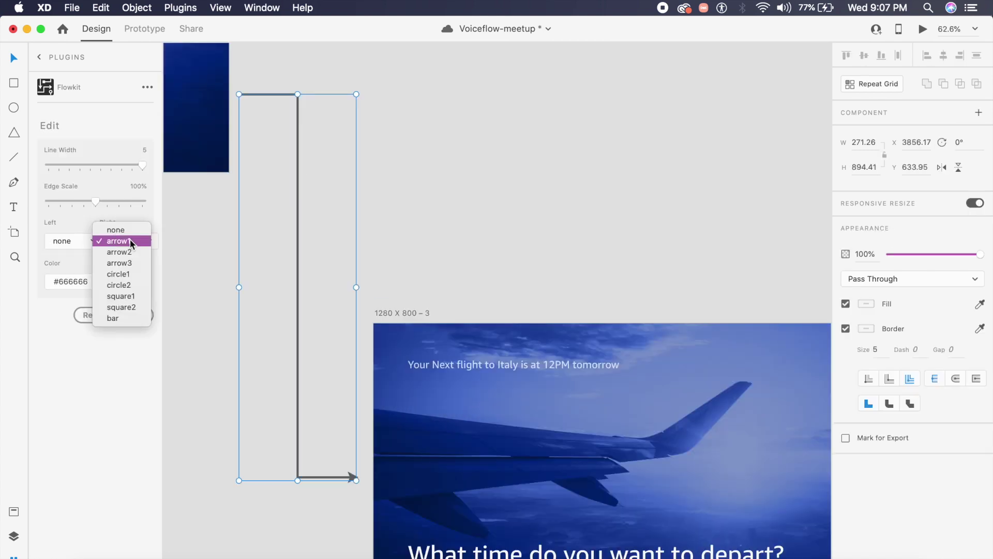
click(137, 275)
click(324, 506)
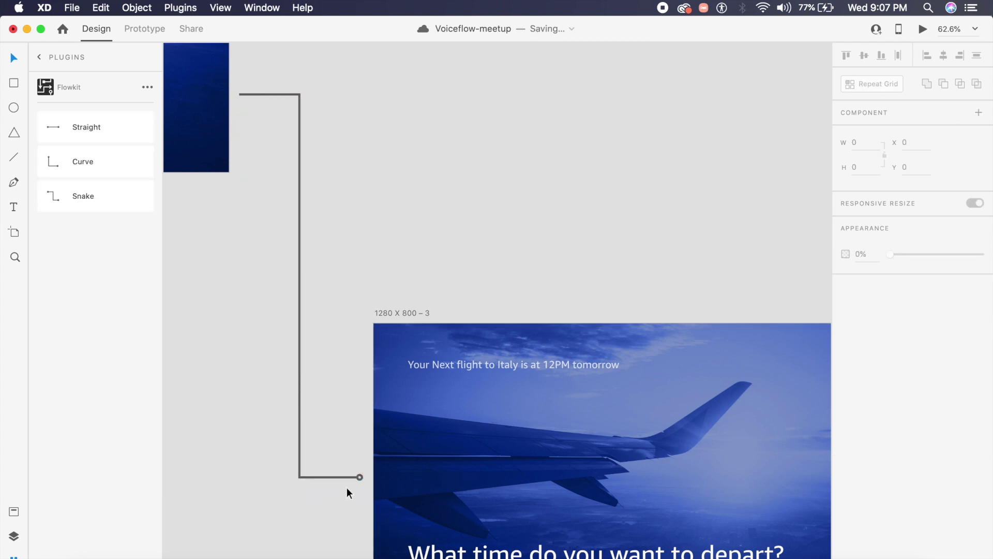
scroll(358, 479, up, 5)
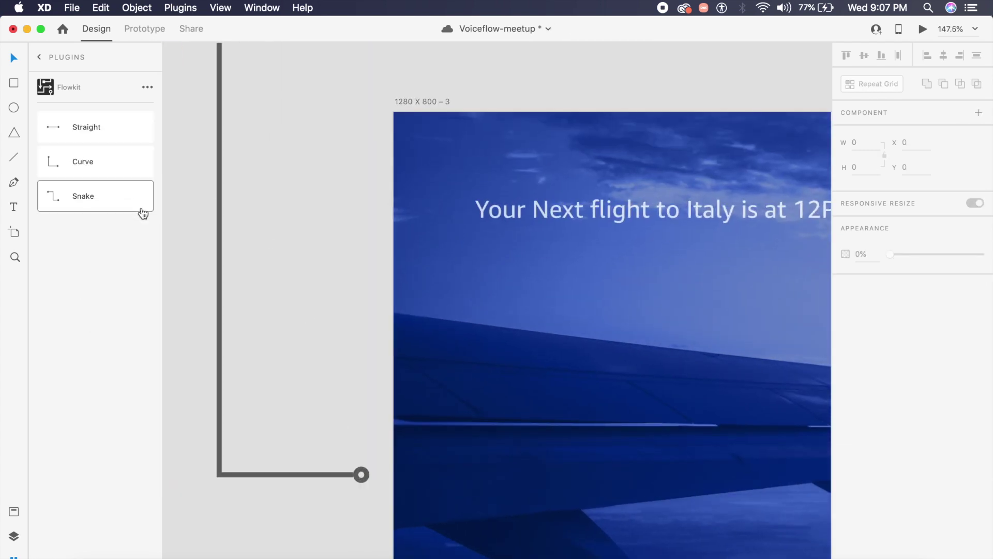
click(219, 290)
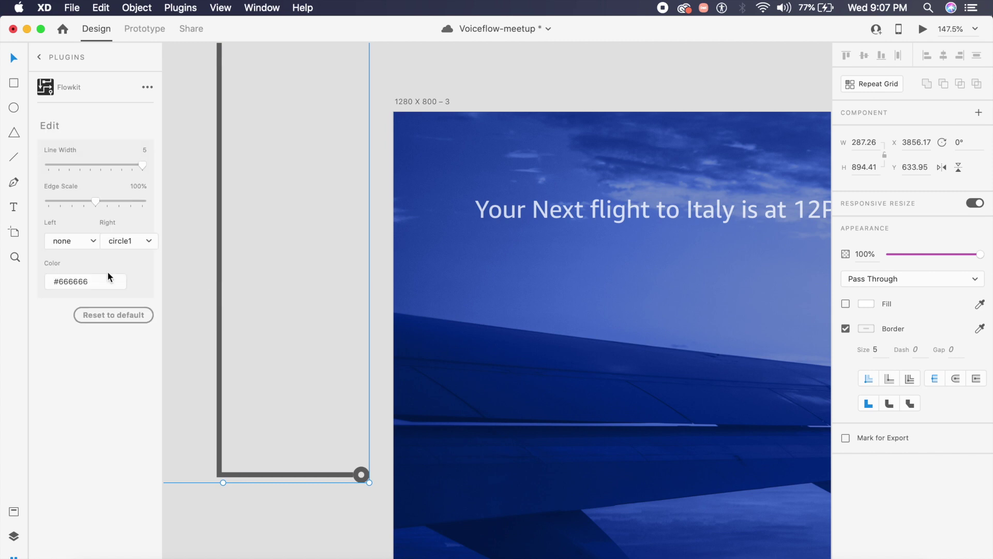
double_click(98, 282)
text(#ffffff)
click(222, 278)
click(222, 275)
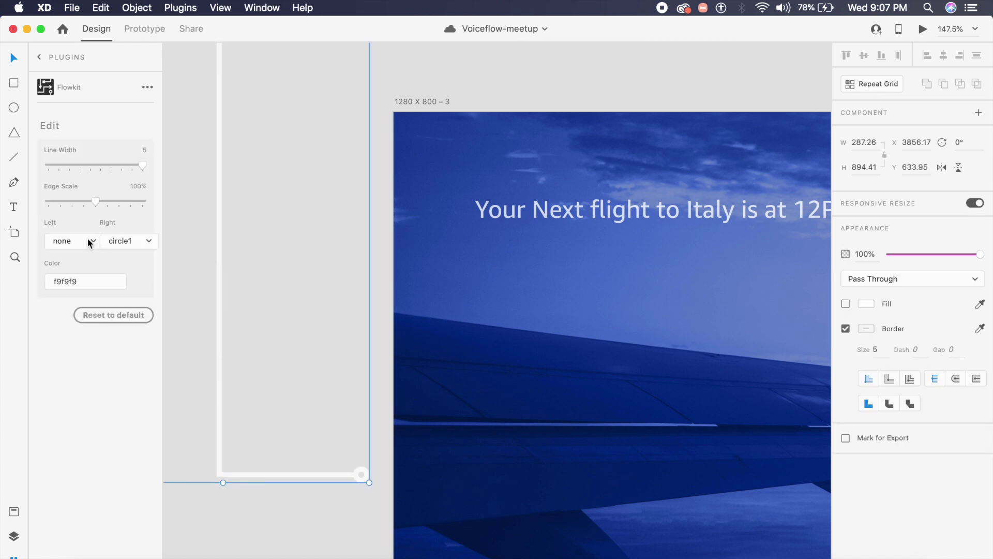
Set a circle start cap and change the end cap to square, then bar.
click(88, 240)
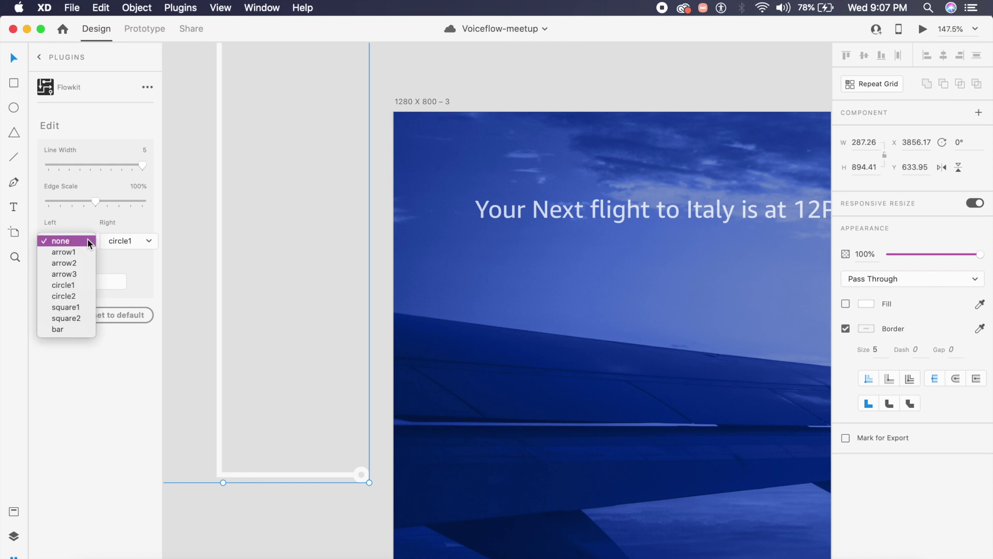
click(75, 284)
scroll(261, 263, up, 10)
scroll(262, 262, left, 5)
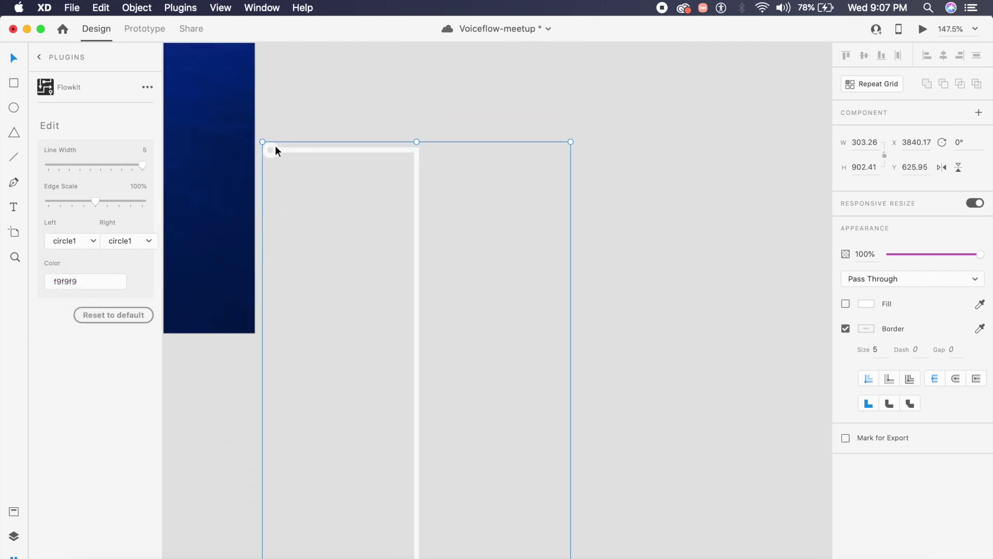
scroll(275, 150, down, 10)
scroll(275, 150, right, 3)
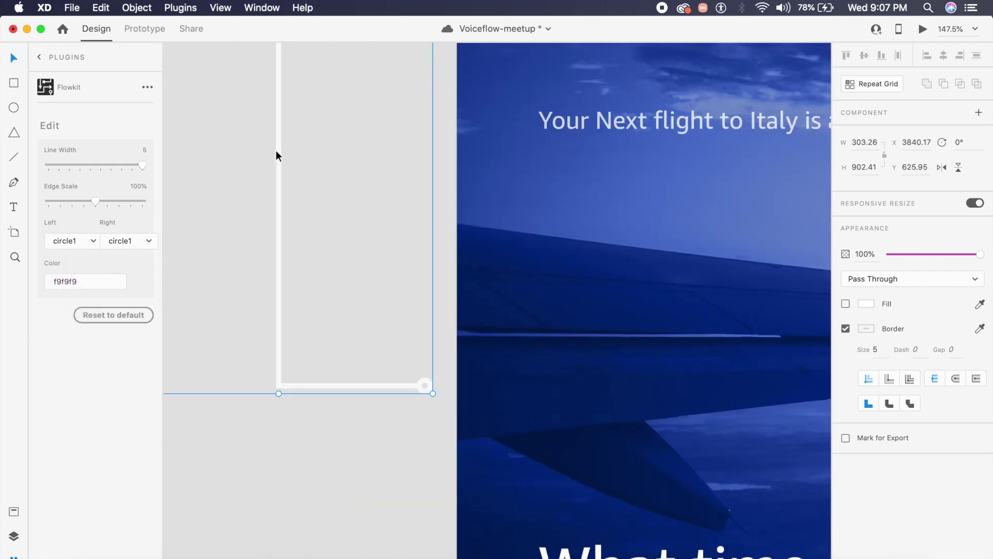
click(142, 236)
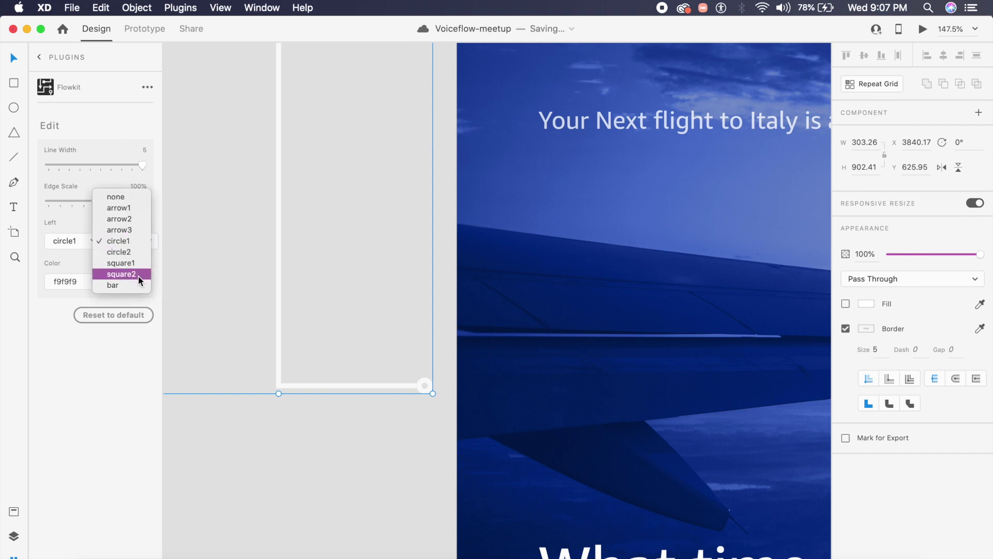
click(138, 274)
click(141, 241)
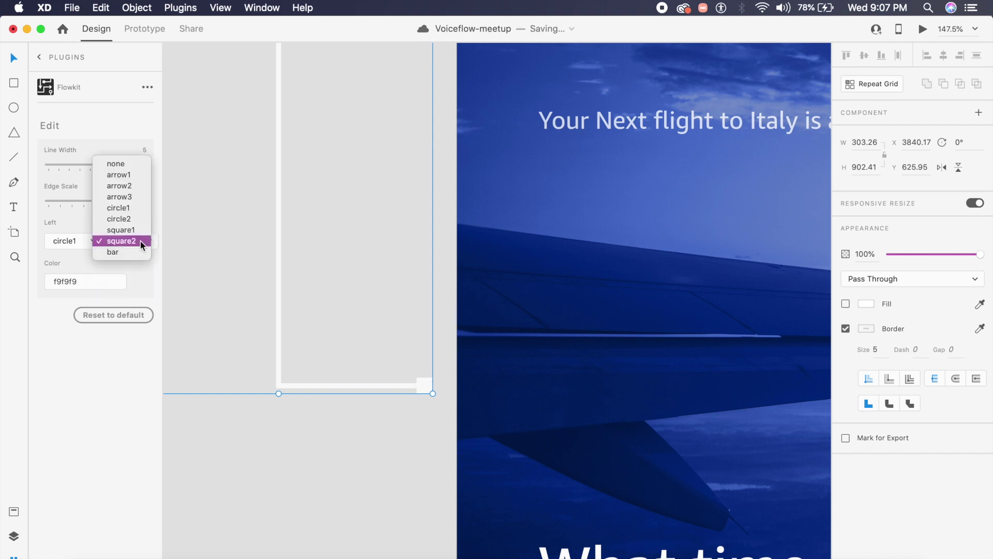
click(138, 252)
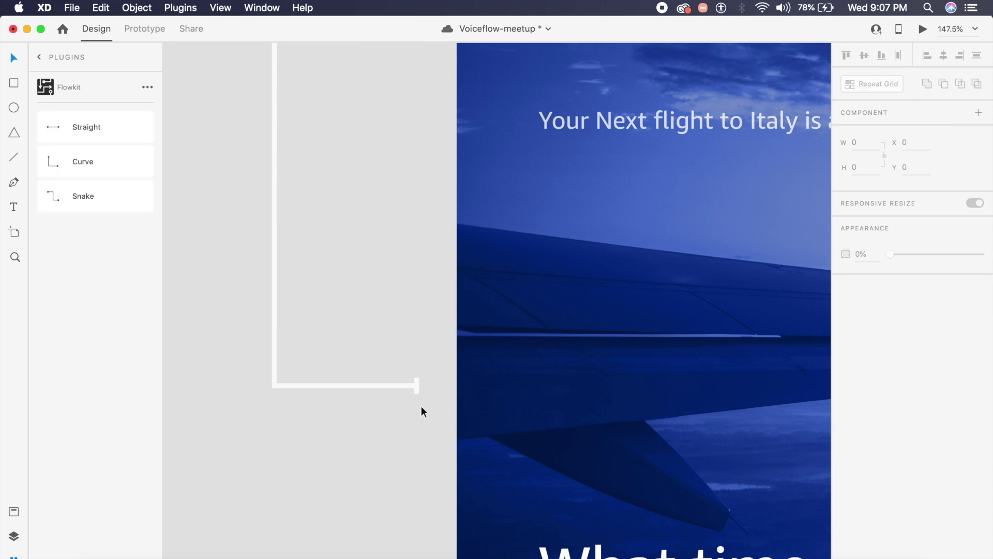
Reset the connector to its default appearance and review the result.
click(414, 389)
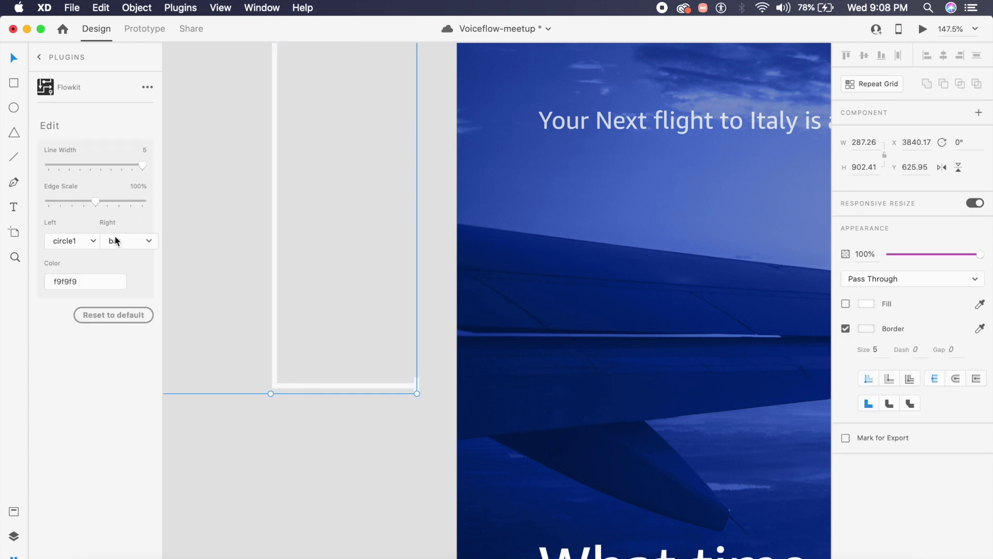
scroll(380, 222, down, 3)
scroll(380, 222, down, 3)
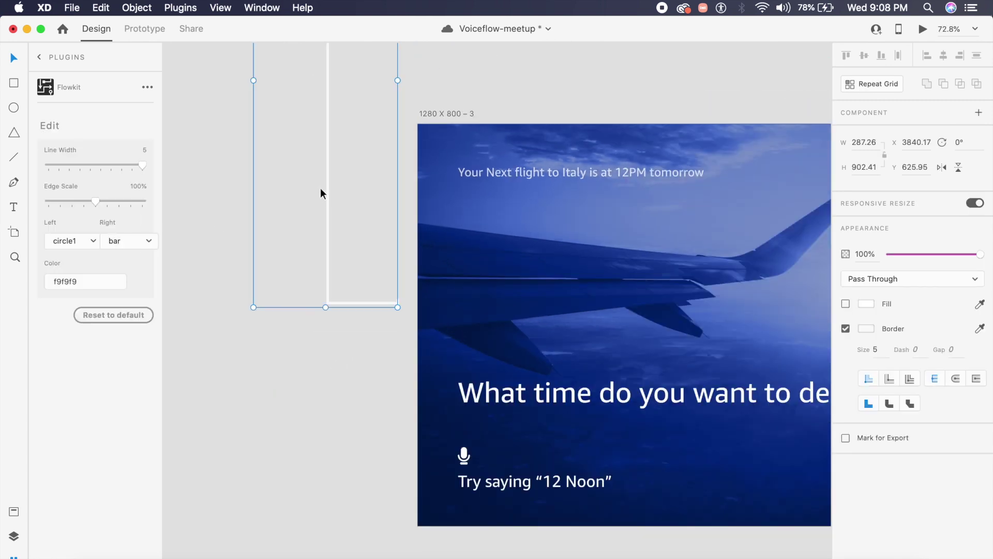
scroll(321, 188, up, 5)
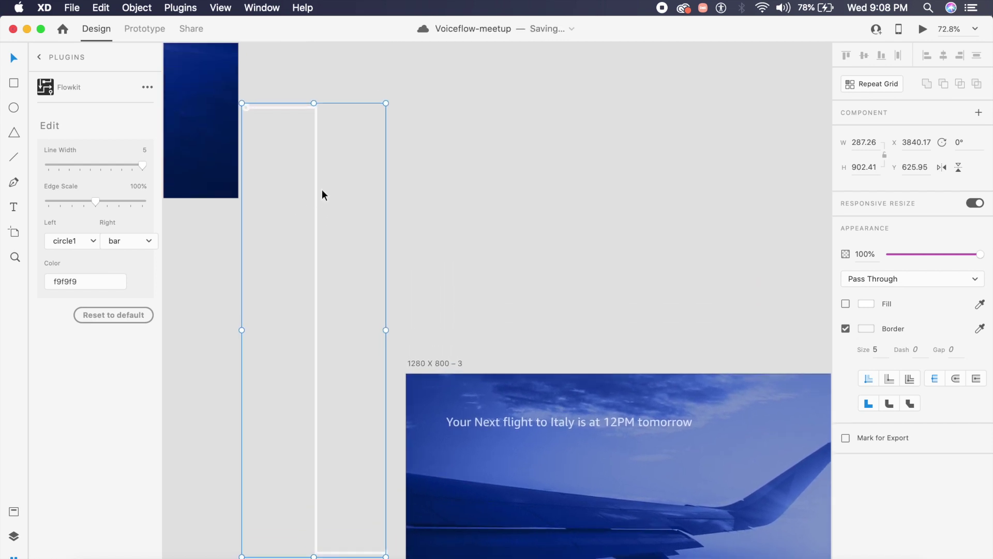
click(113, 317)
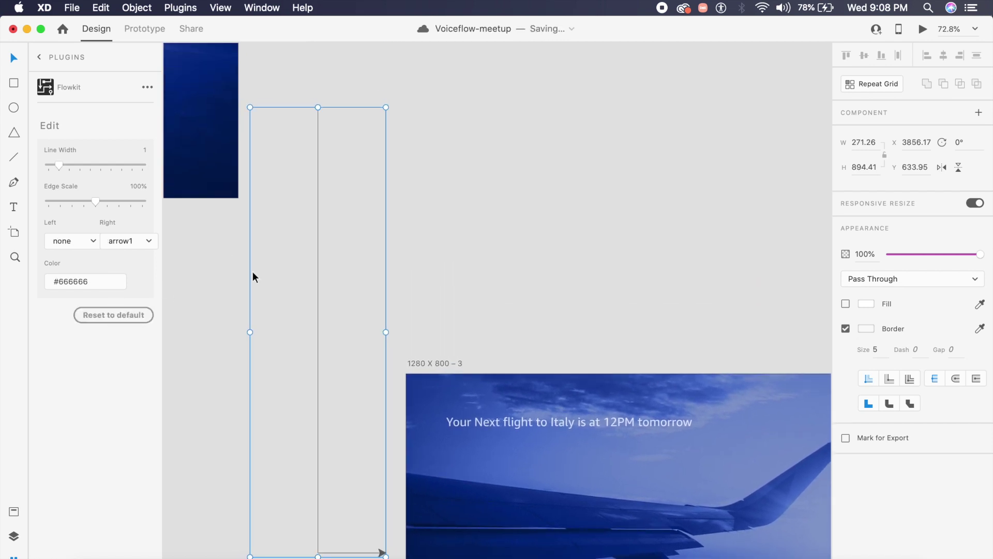
click(480, 214)
scroll(336, 182, down, 5)
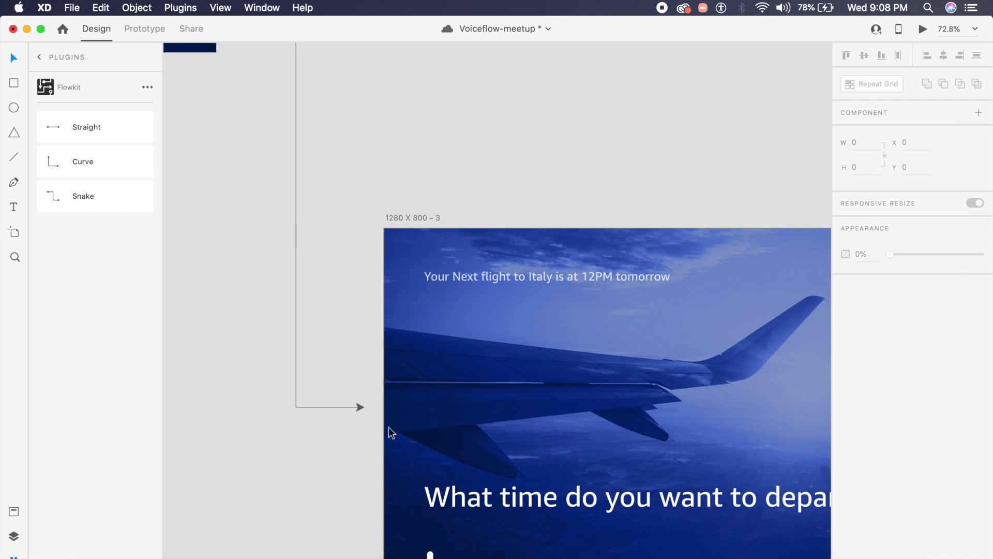
click(357, 407)
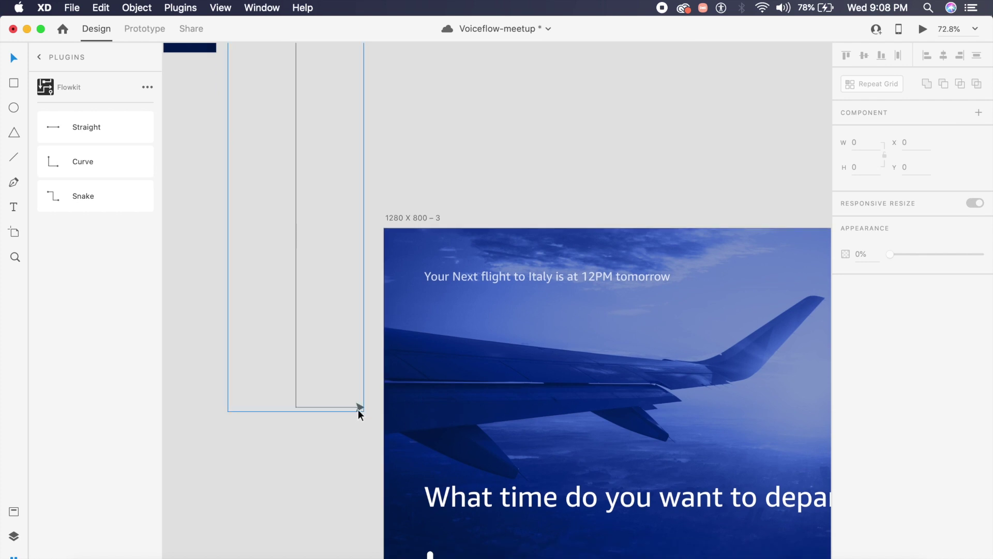
scroll(358, 408, down, 3)
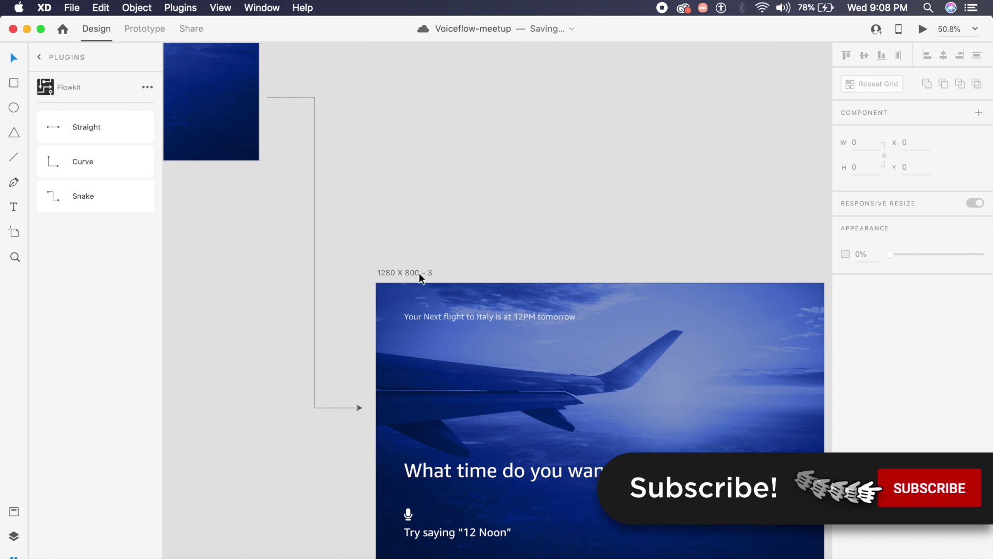
scroll(417, 269, down, 2)
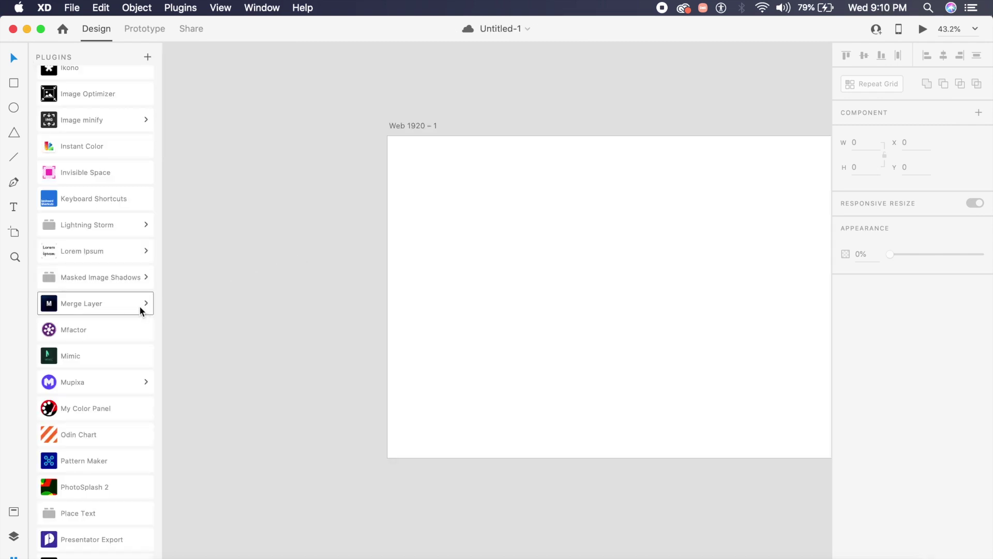
Draw a circle on the artboard and Option-drag copies of it.
scroll(418, 313, right, 5)
scroll(418, 314, up, 2)
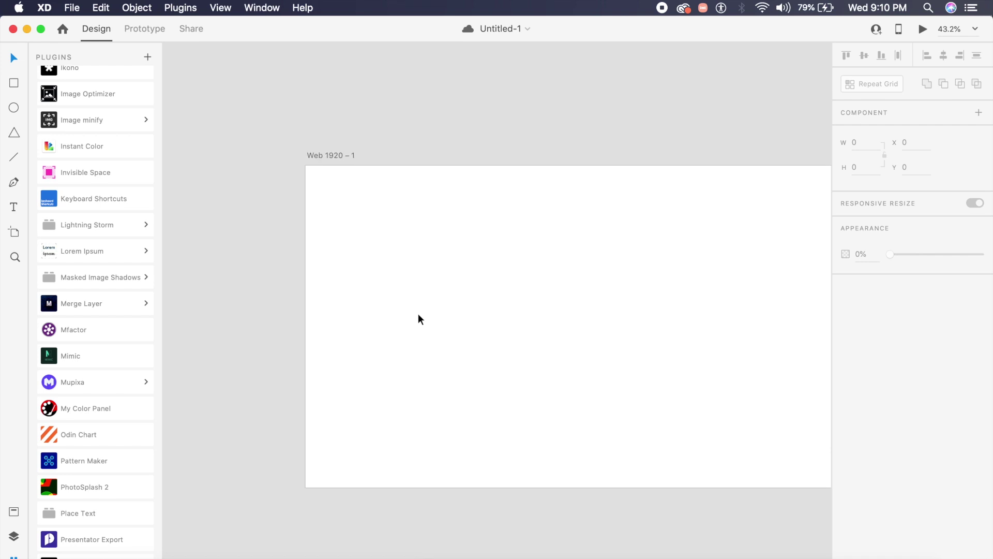
key(e)
drag(382, 267, 497, 382)
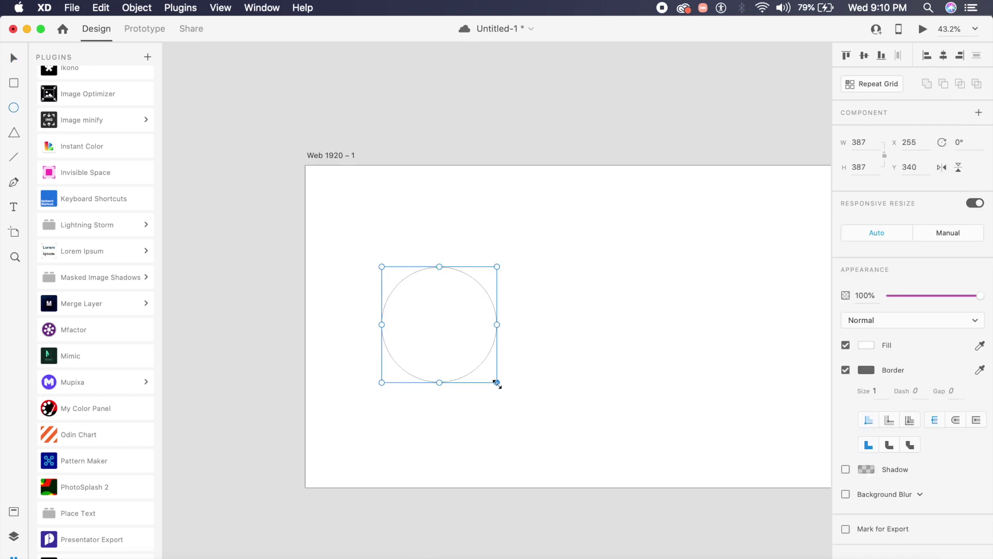
key(Escape)
drag(448, 328, 707, 332)
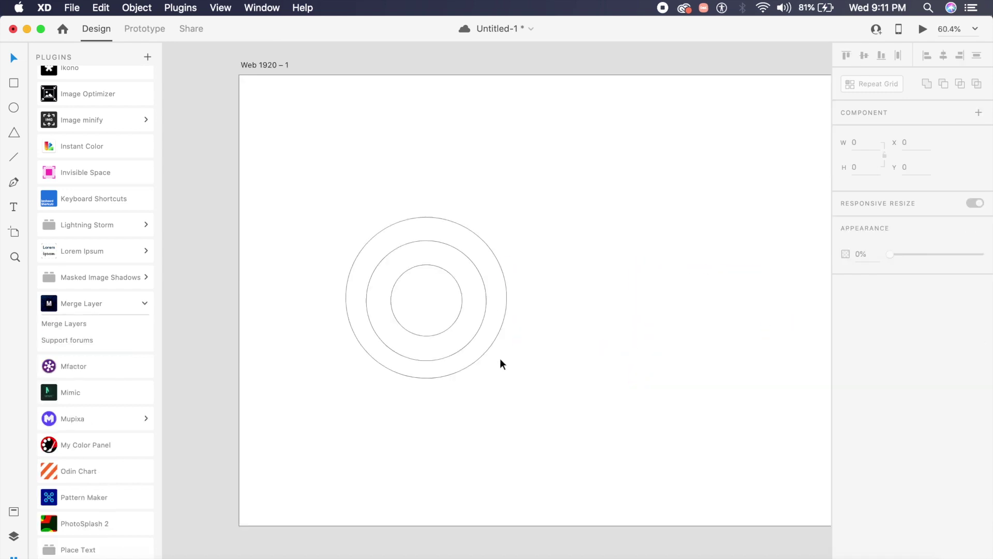
Group the three concentric circles with Cmd+G and show the Layers panel.
click(421, 304)
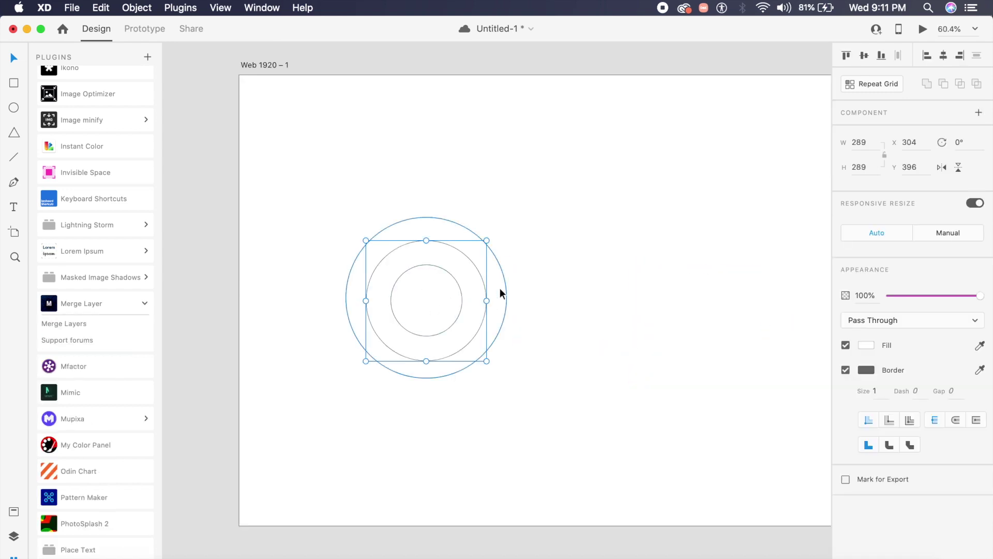
click(519, 416)
drag(518, 415, 407, 308)
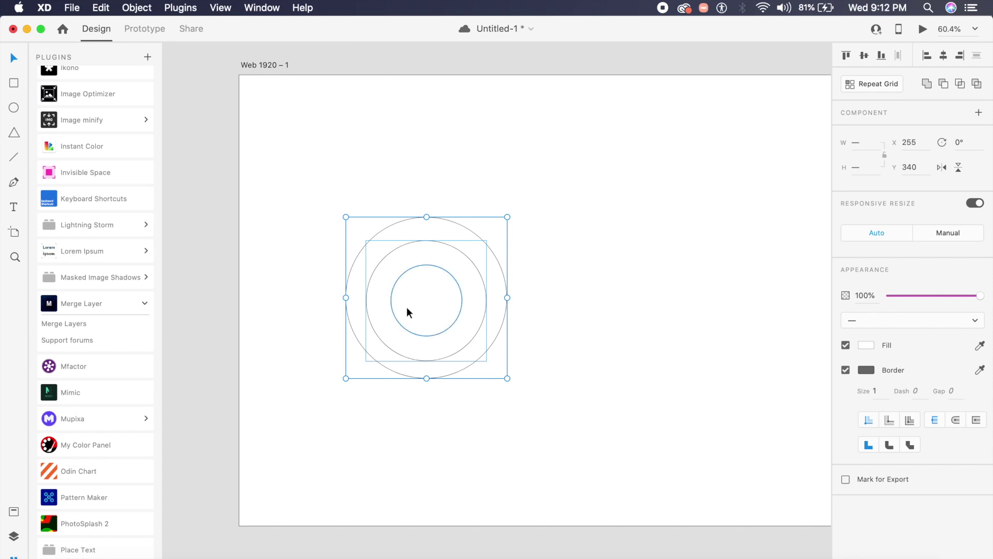
key(super+g)
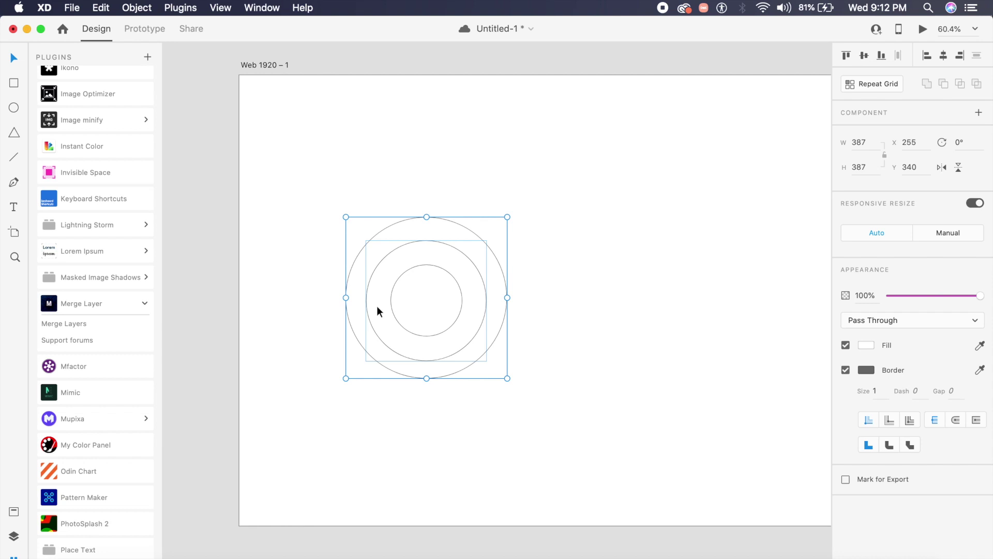
click(442, 187)
click(437, 311)
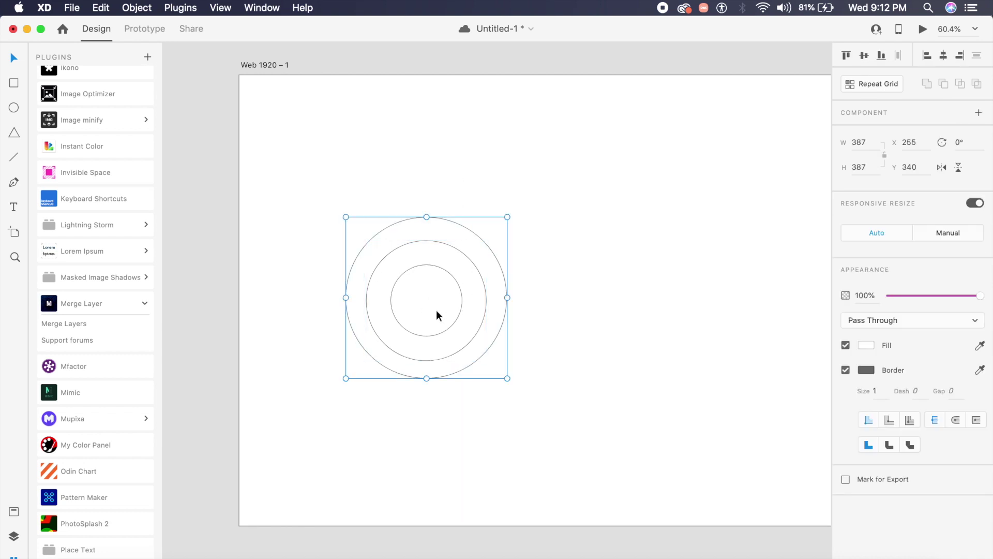
click(14, 535)
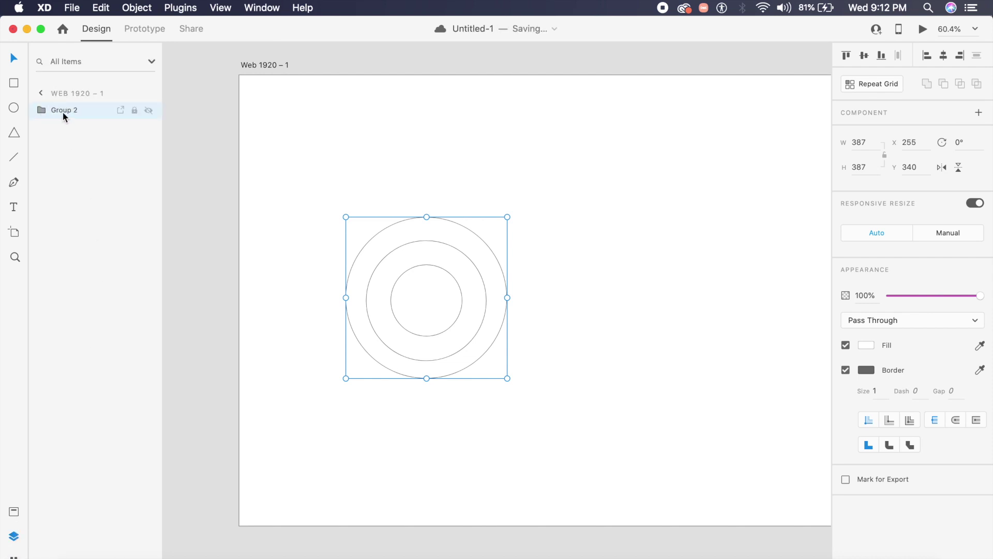
Run Merge Layer's Merge Layers on Group 2, merge the circles and close the dialog.
click(14, 554)
scroll(101, 489, down, 3)
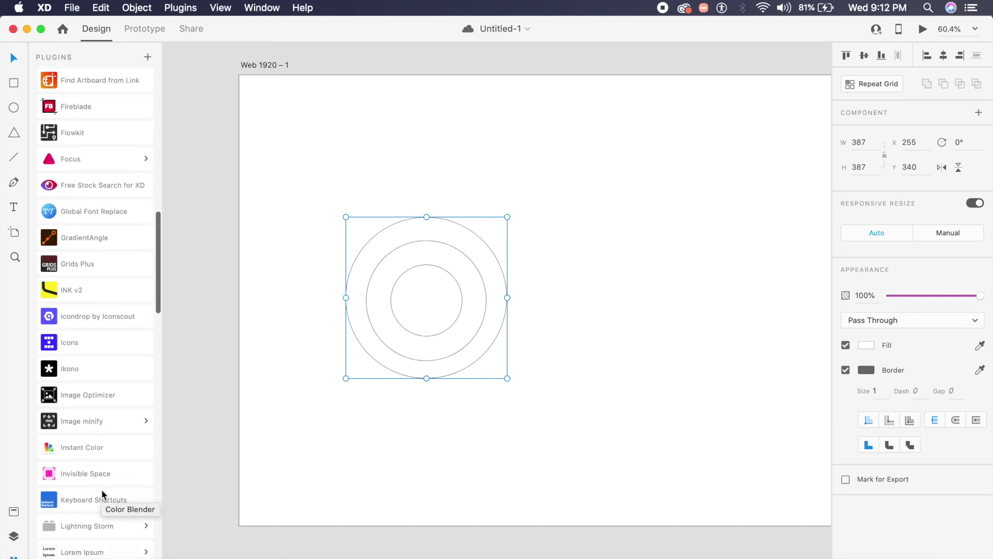
scroll(102, 489, down, 5)
click(101, 304)
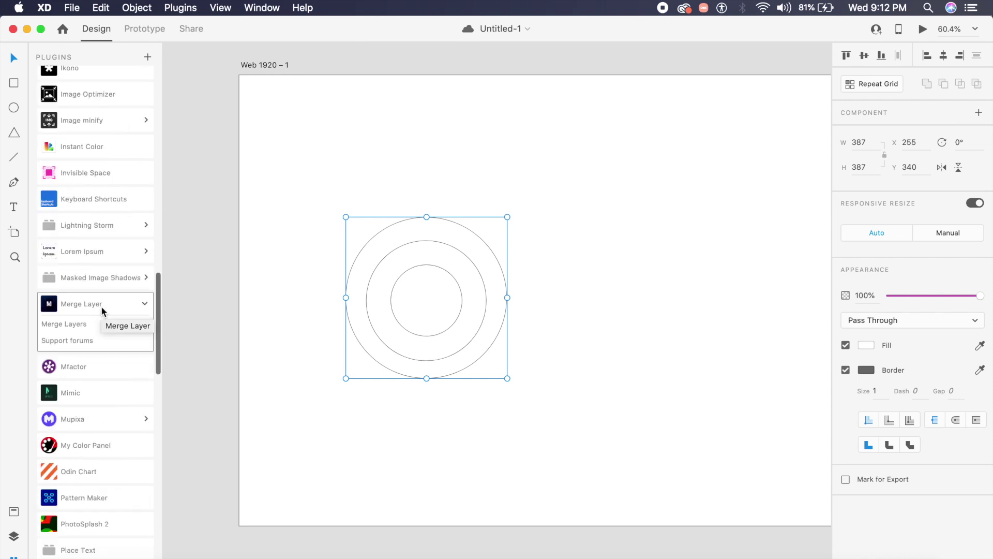
click(80, 325)
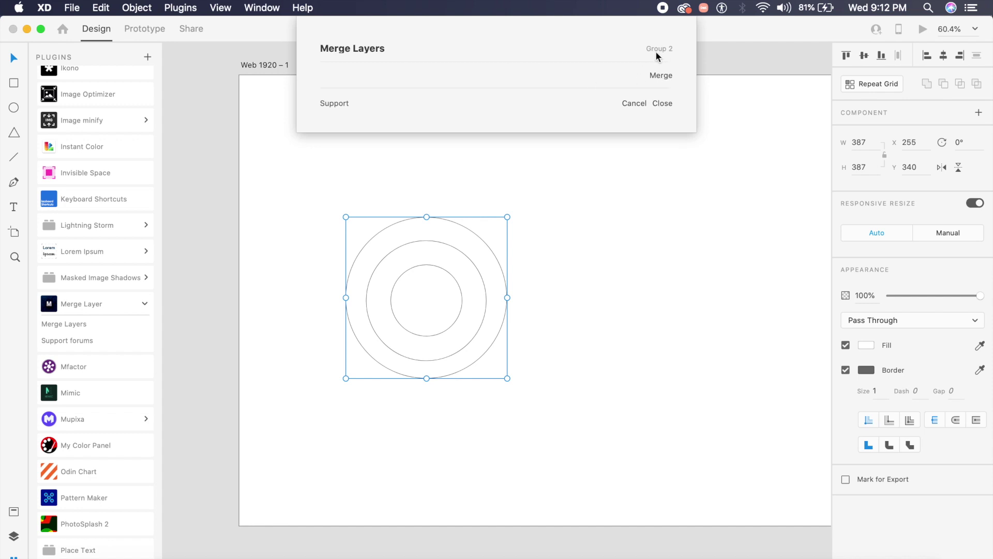
click(660, 78)
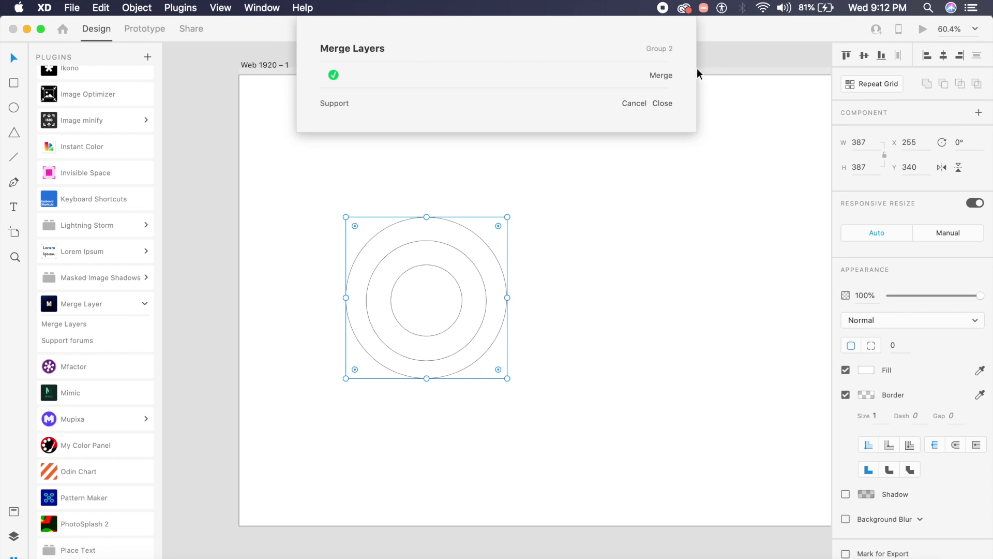
click(665, 105)
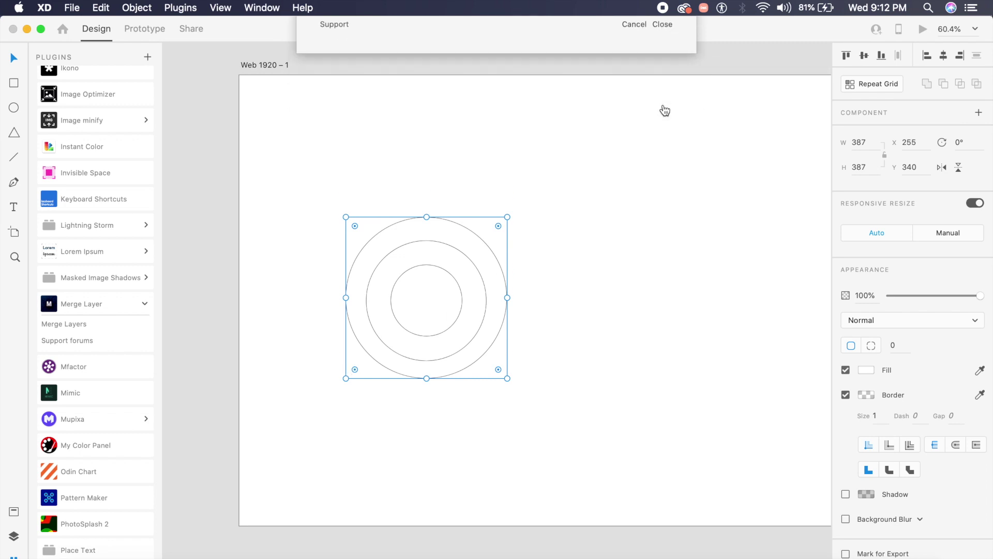
click(523, 299)
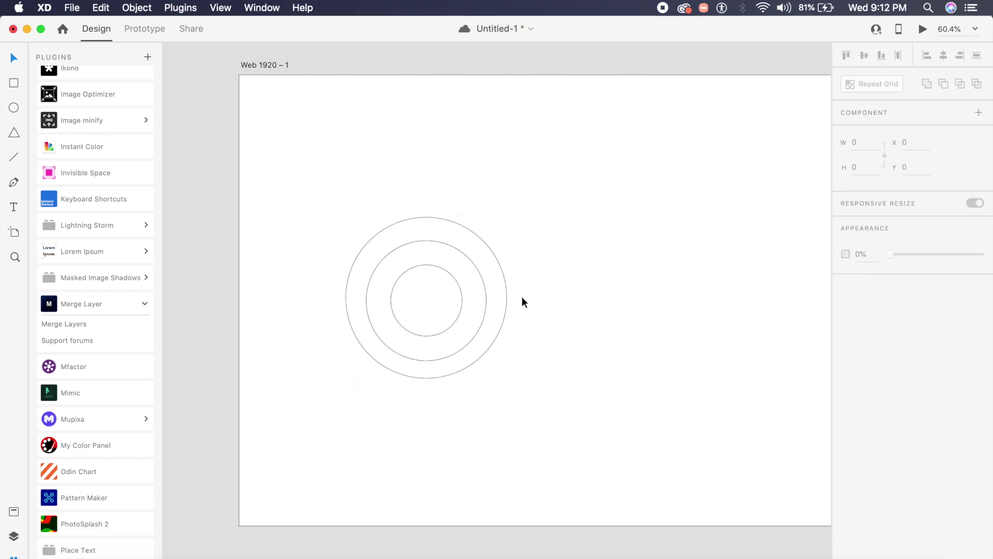
Reselect the merged circles, test moving them right, and undo the move.
click(14, 536)
click(495, 329)
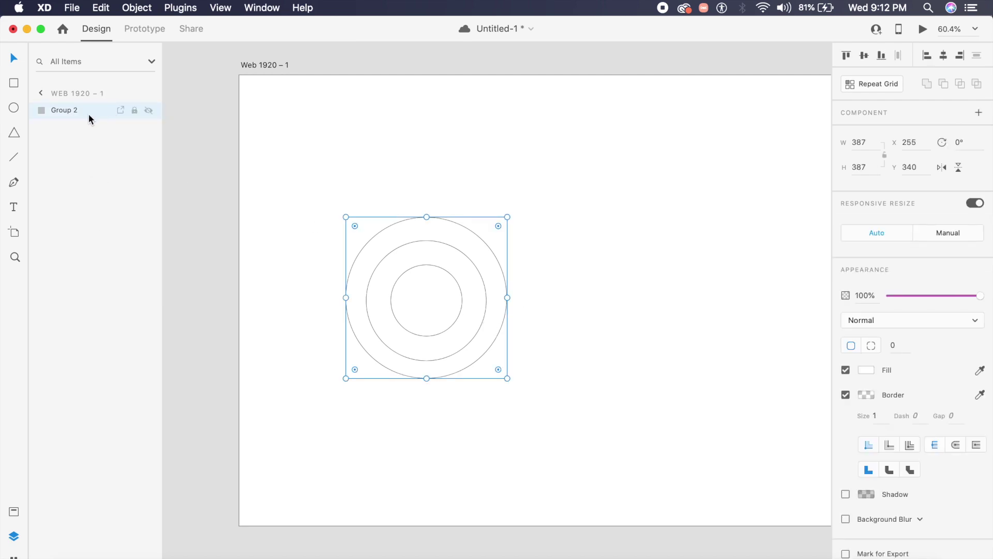
key(Escape)
drag(499, 265, 548, 265)
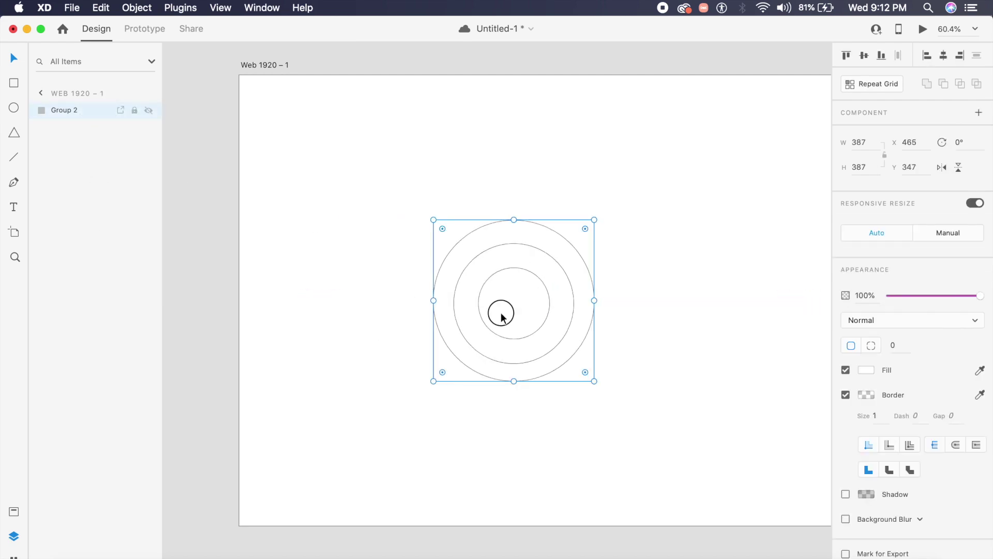
key(super+z)
click(641, 314)
click(444, 293)
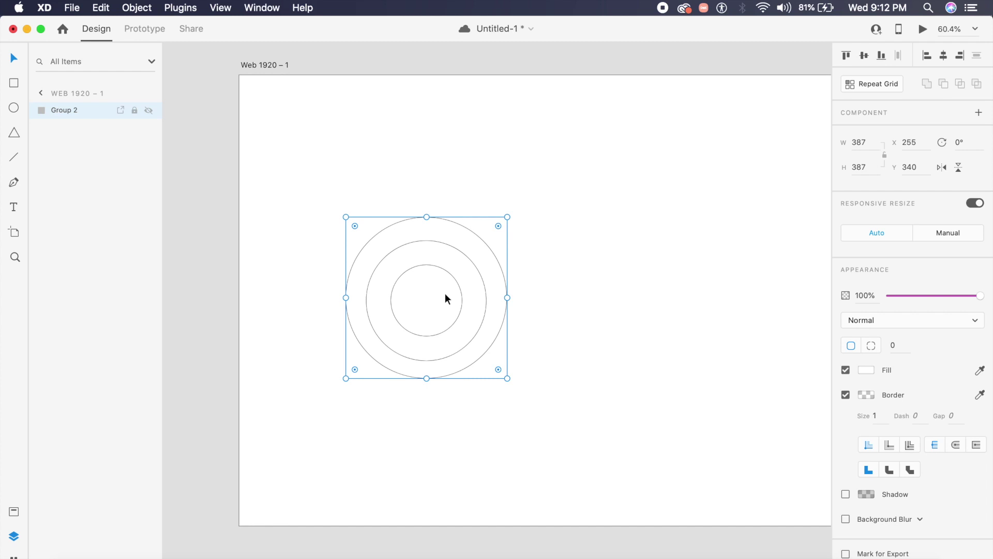
Save the document with Cmd+S and reselect the circle group.
scroll(445, 293, up, 3)
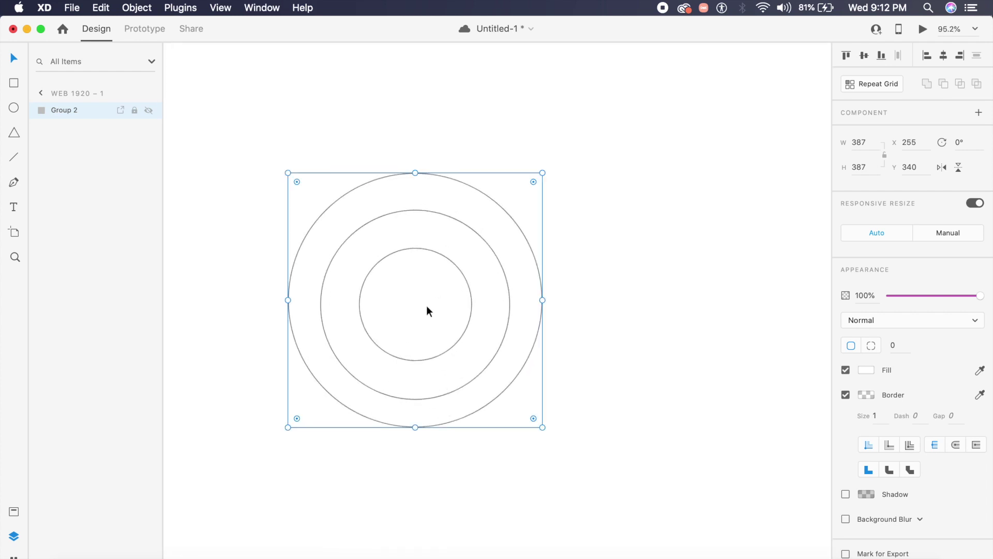
key(super+s)
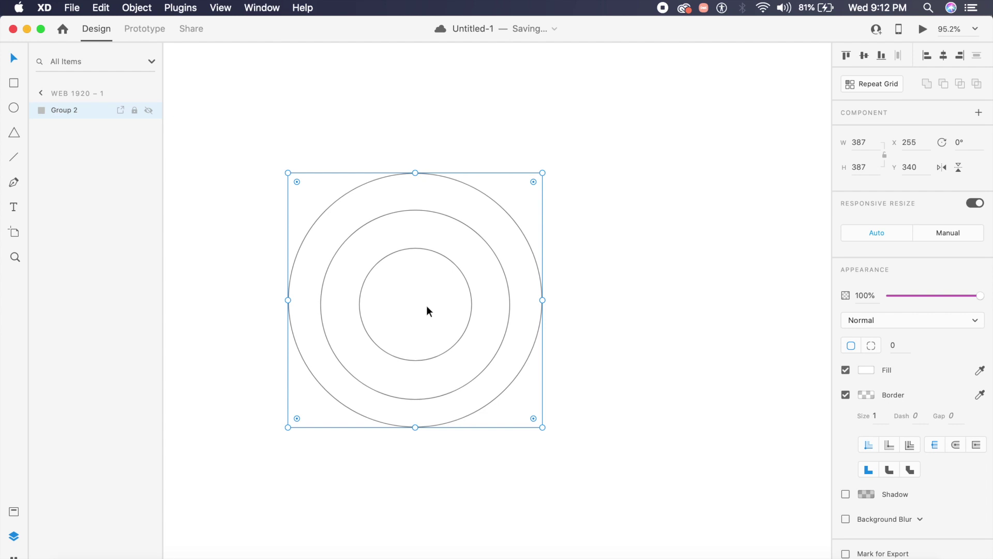
scroll(426, 310, down, 3)
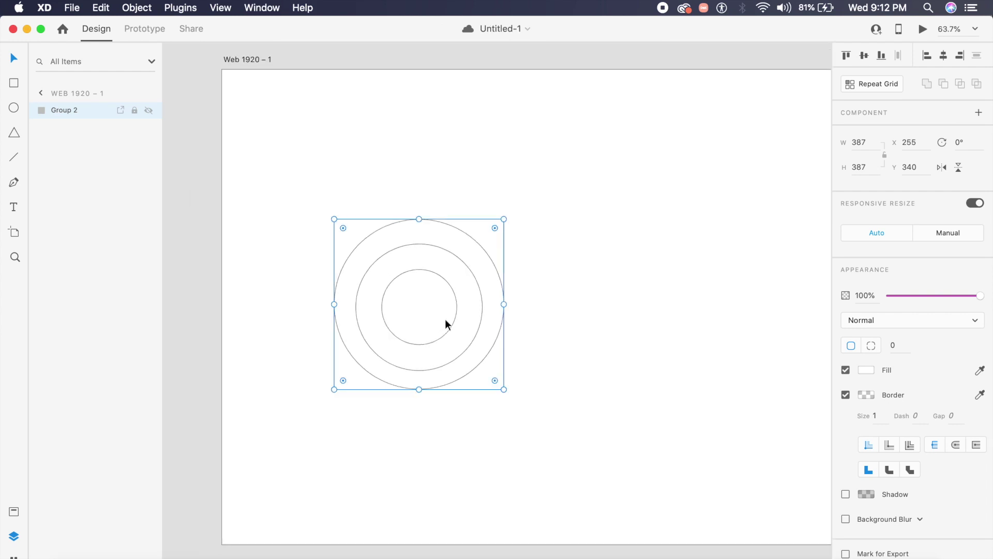
scroll(445, 319, up, 2)
scroll(445, 319, down, 4)
scroll(445, 319, up, 3)
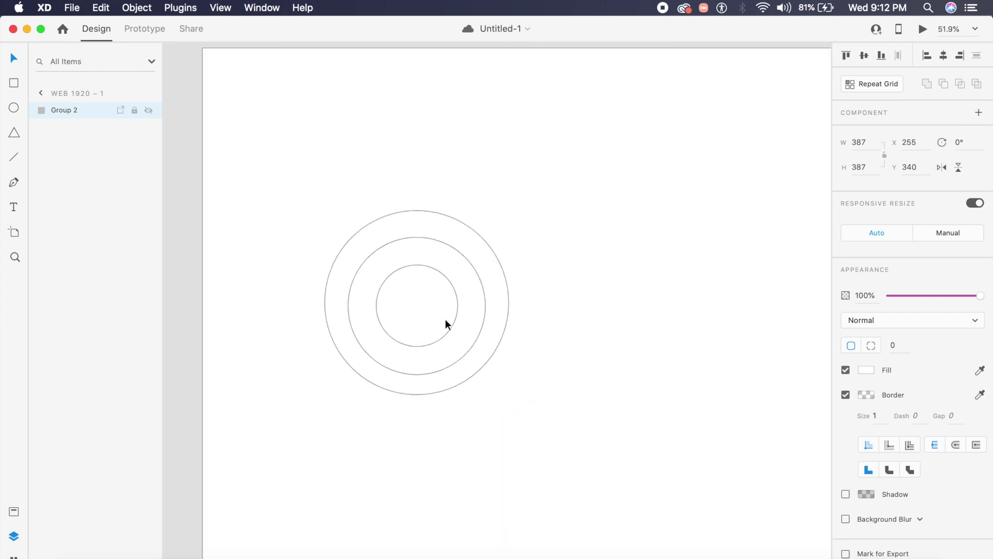
click(432, 315)
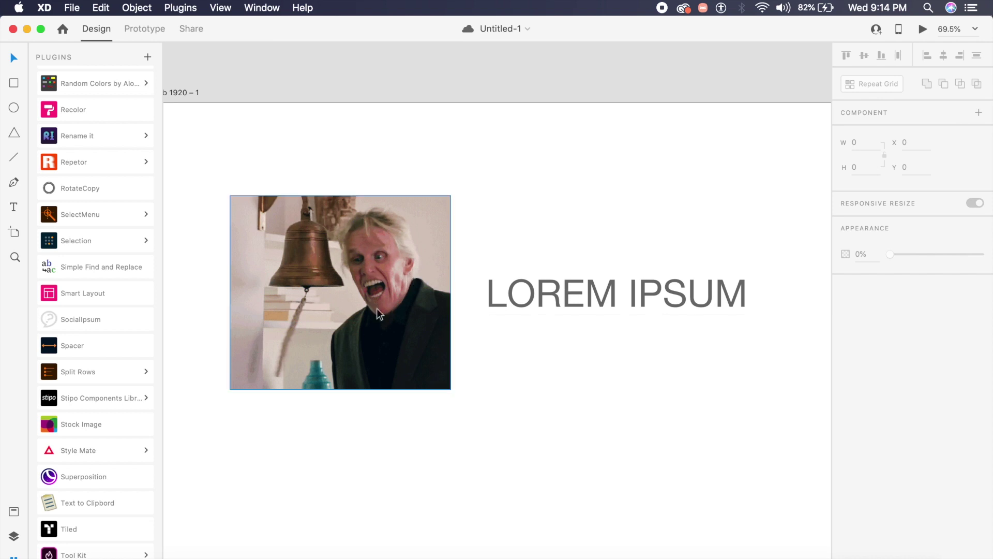
Select the LOREM IPSUM heading beside the photo.
click(562, 306)
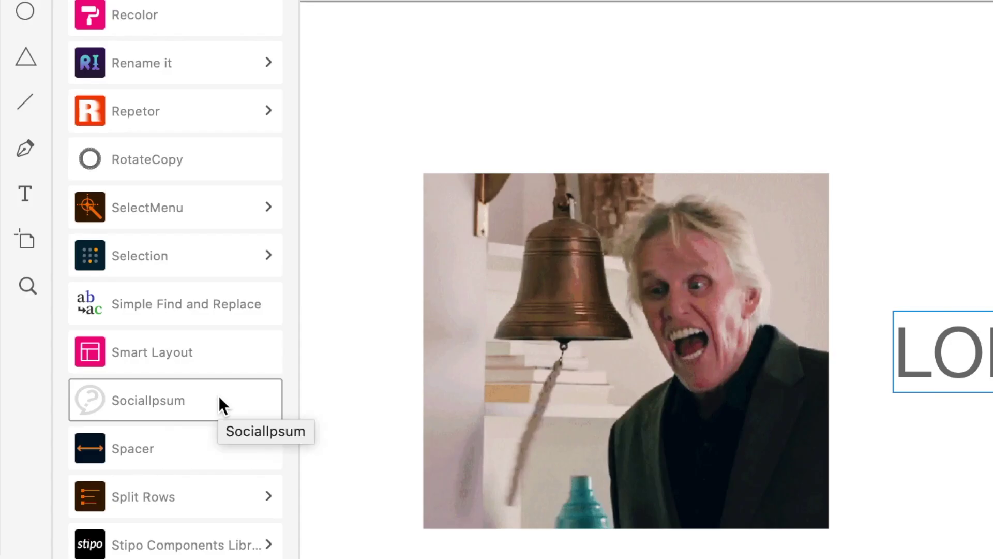
Generate Real Name full names with last names in SocialIpsum for the heading text.
click(218, 395)
click(218, 40)
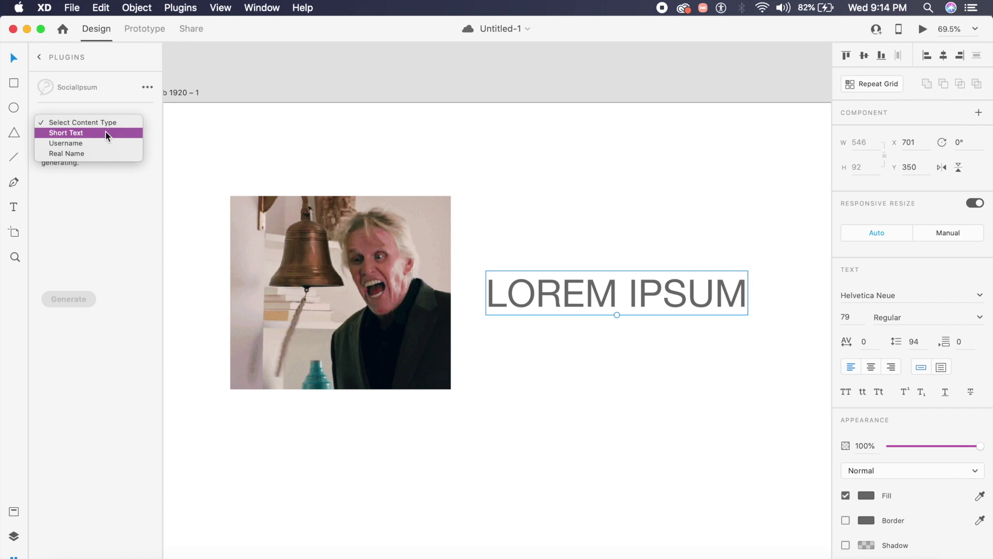
click(86, 153)
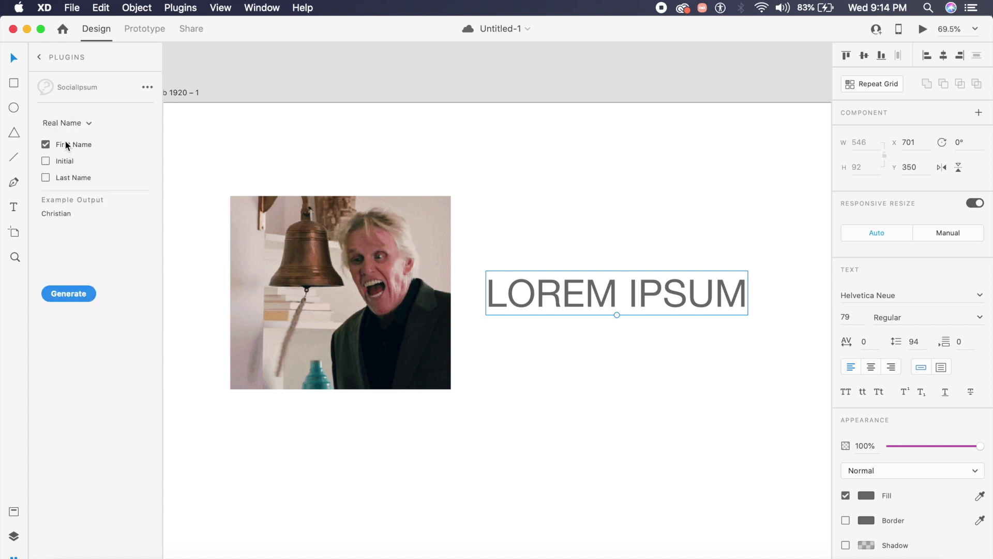
click(73, 180)
click(82, 295)
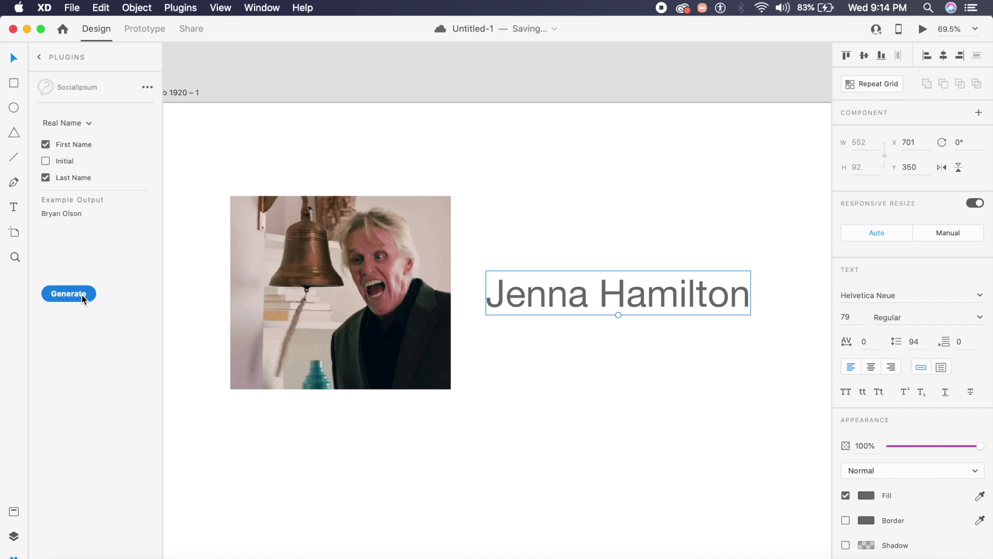
click(82, 295)
click(81, 295)
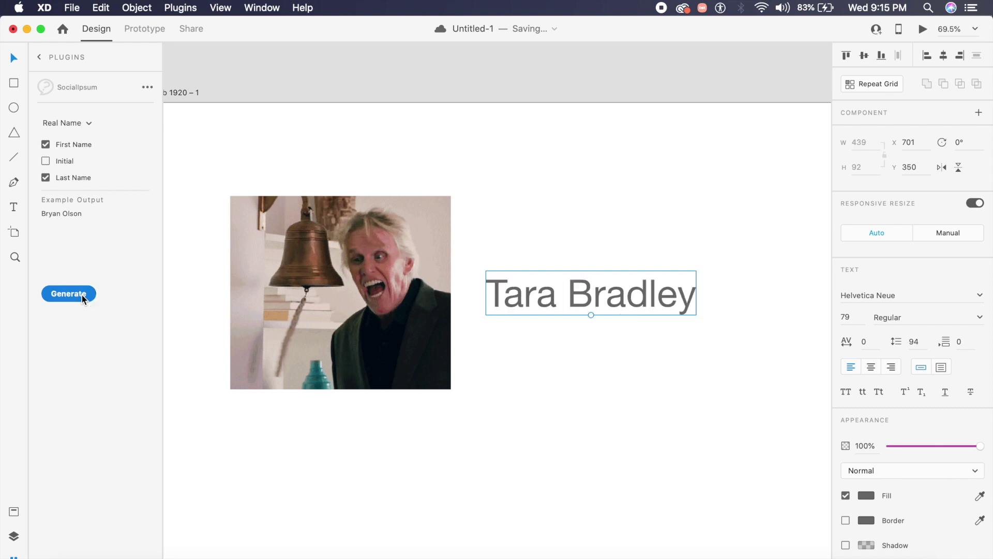
click(82, 295)
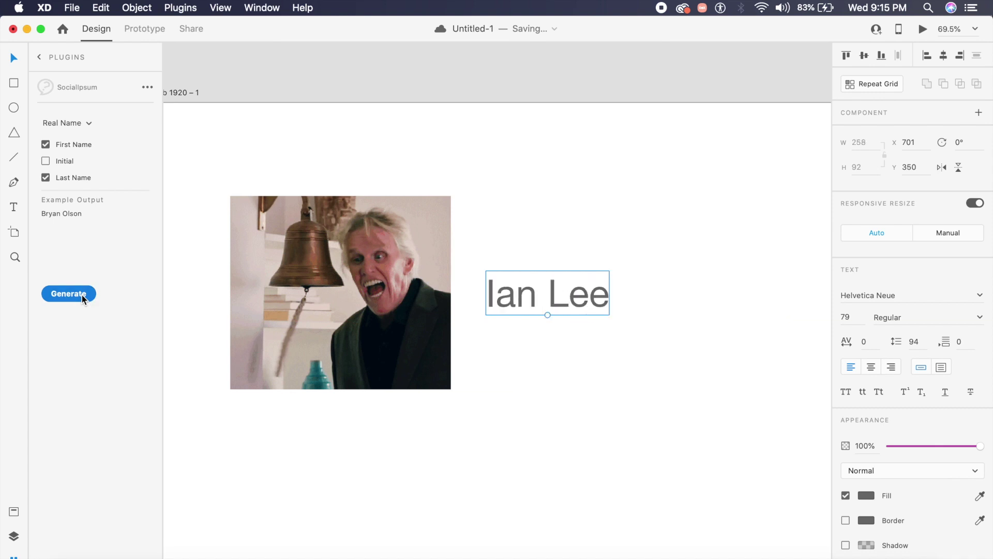
click(81, 294)
click(82, 295)
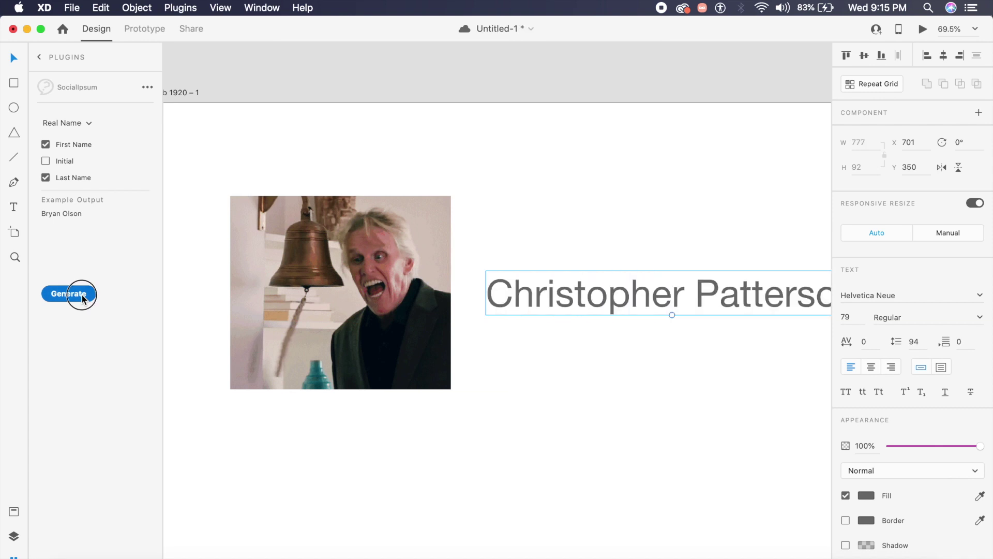
click(82, 295)
click(82, 295)
click(81, 295)
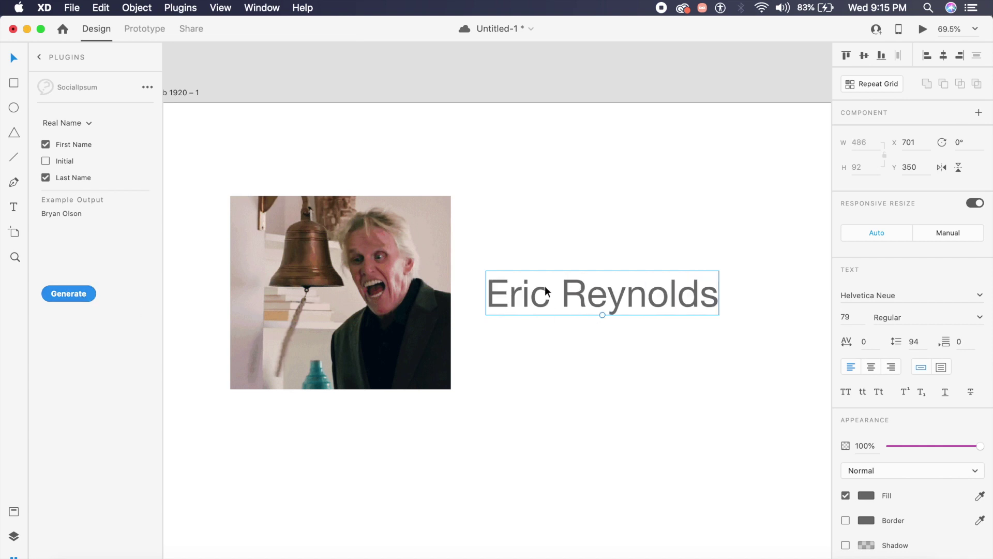
Select all three name lines, enable Initial, and regenerate names with middle initials.
drag(542, 293, 539, 366)
click(665, 435)
drag(705, 418, 518, 209)
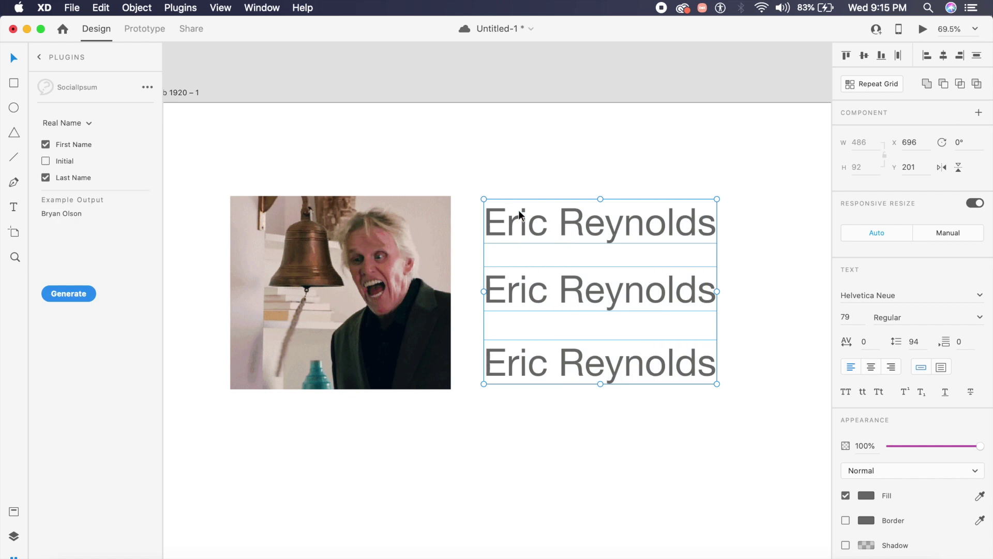
click(80, 291)
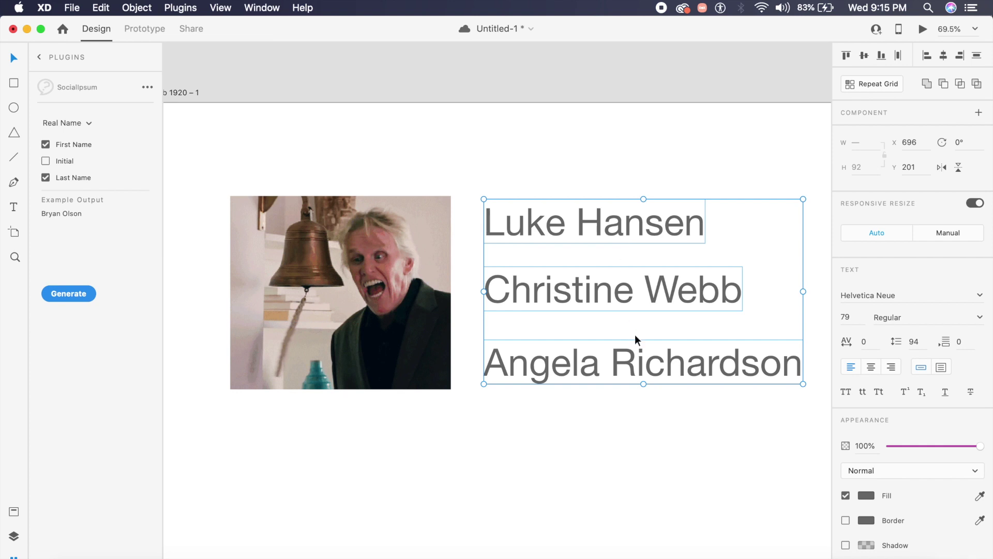
key(super+s)
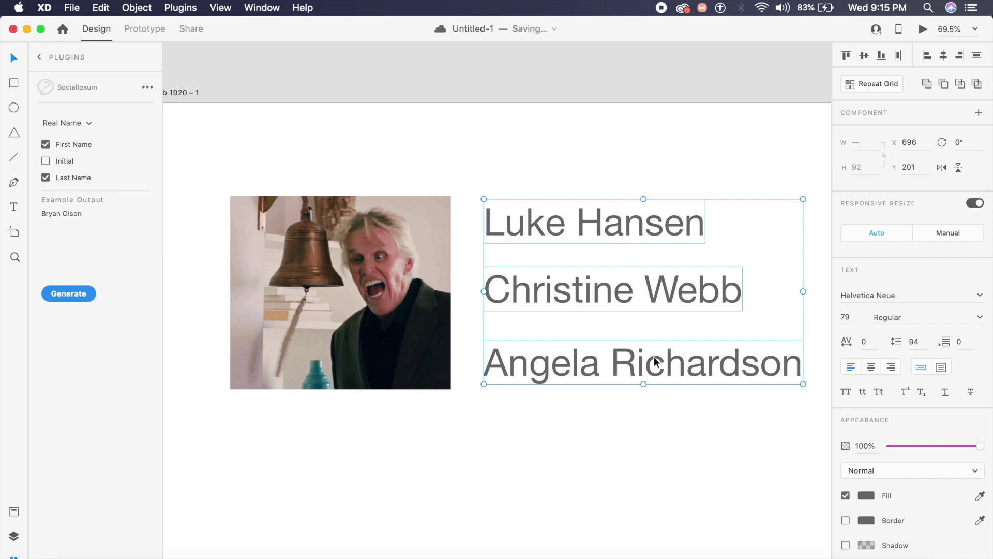
click(67, 161)
click(76, 295)
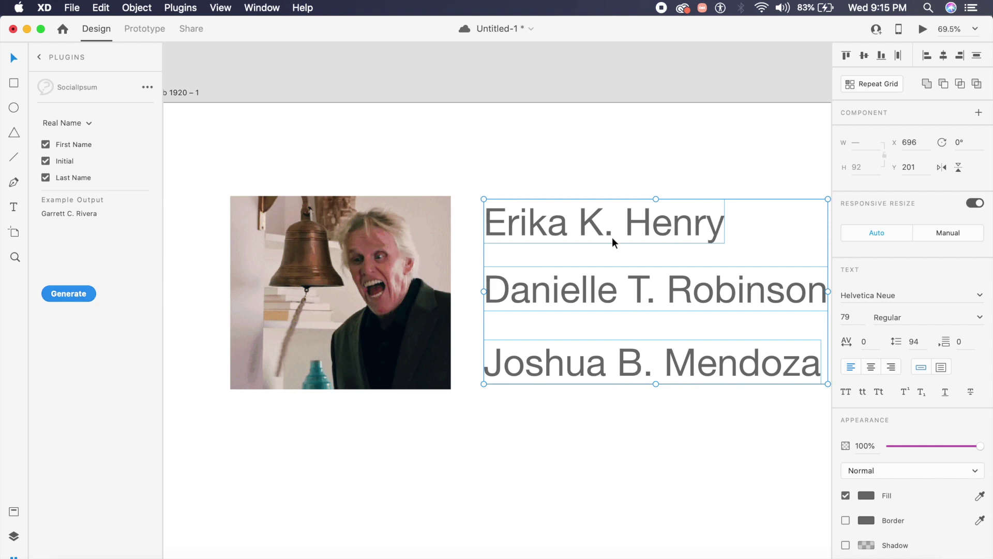
Generate SocialIpsum usernames with prefix 'Punit' and suffix 'web' for the three lines, then deselect them.
click(75, 122)
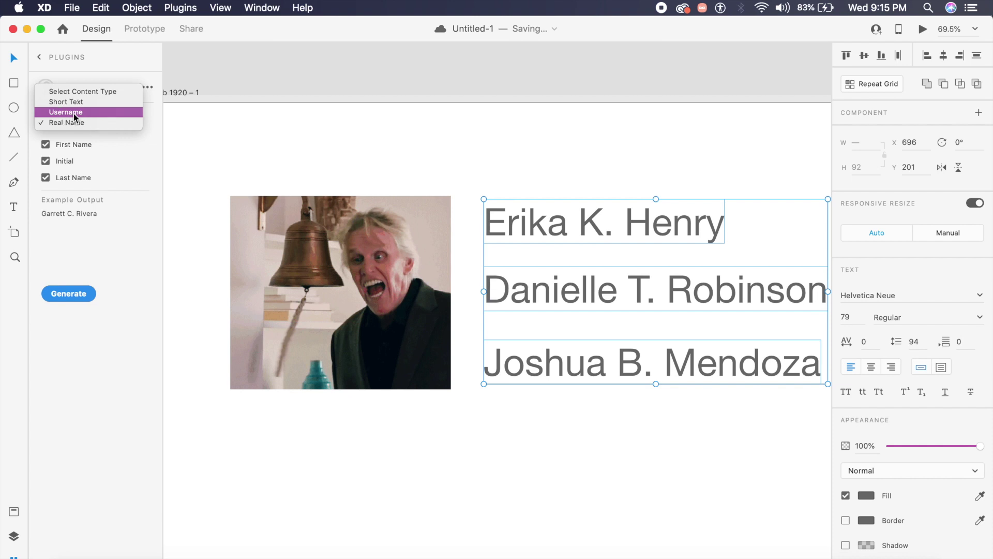
click(73, 113)
click(75, 156)
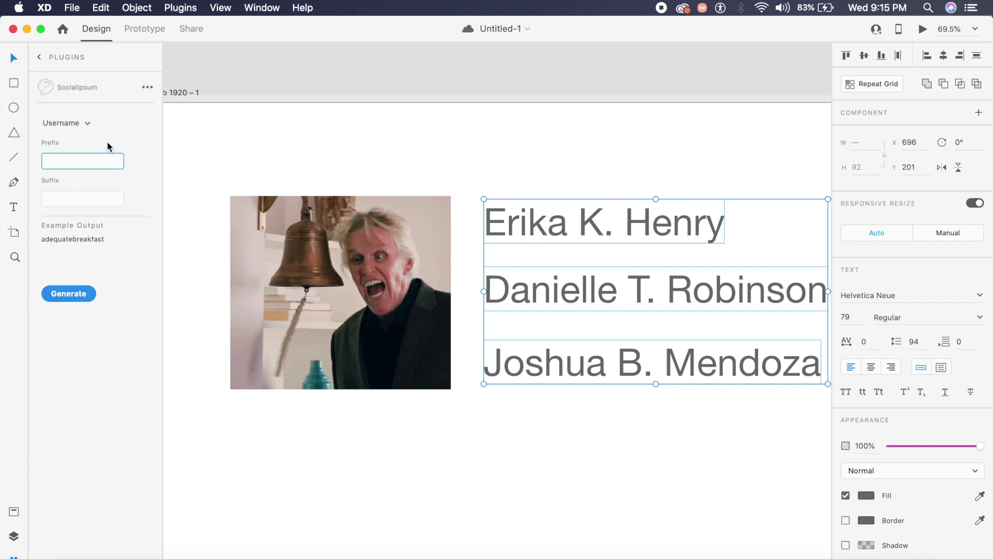
text(Punit)
click(89, 201)
text(web)
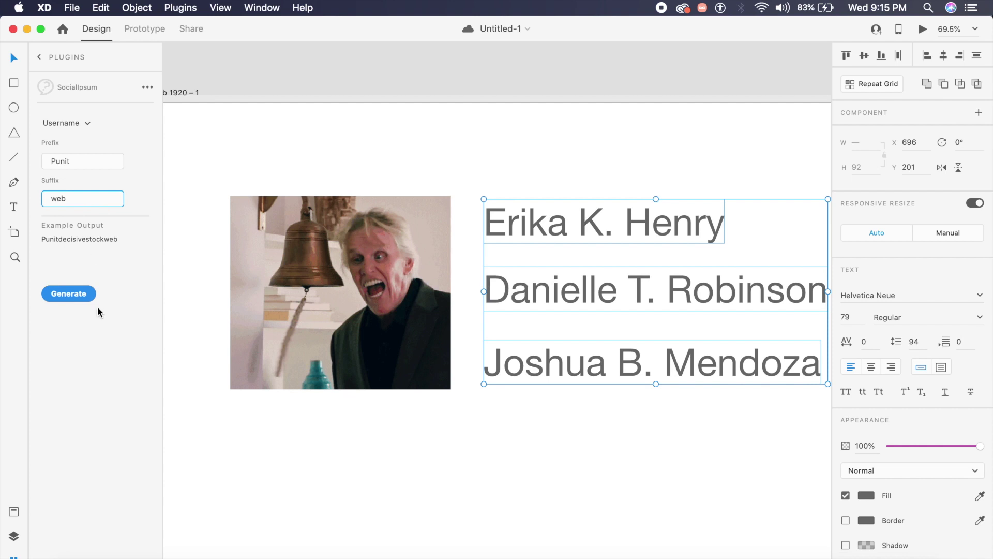
click(76, 294)
scroll(723, 446, right, 10)
scroll(723, 447, up, 2)
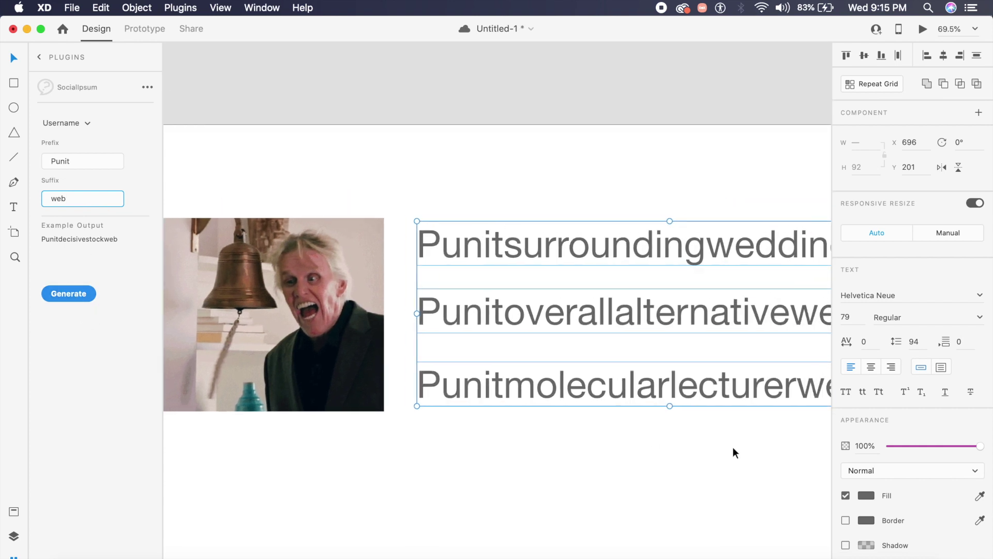
click(531, 464)
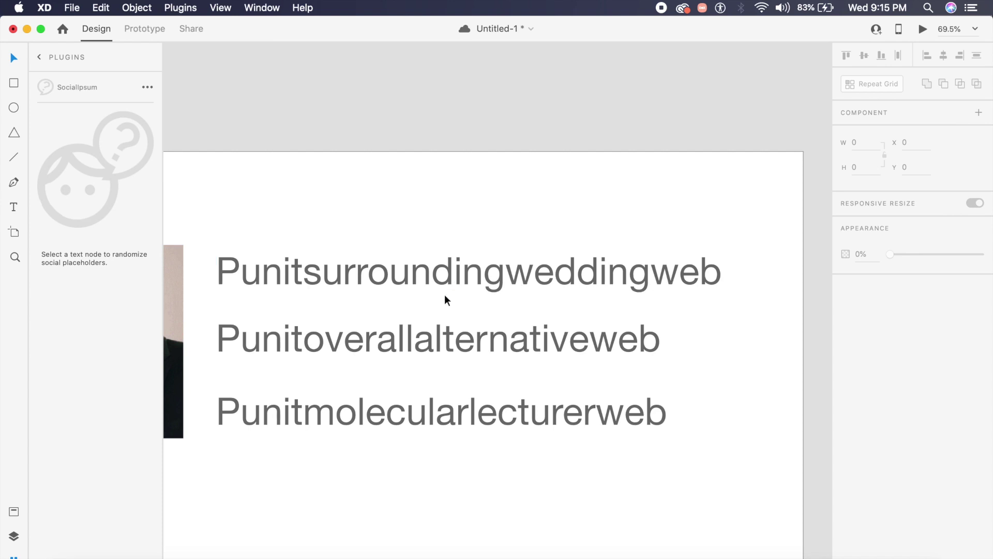
scroll(387, 338, left, 7)
scroll(387, 339, down, 2)
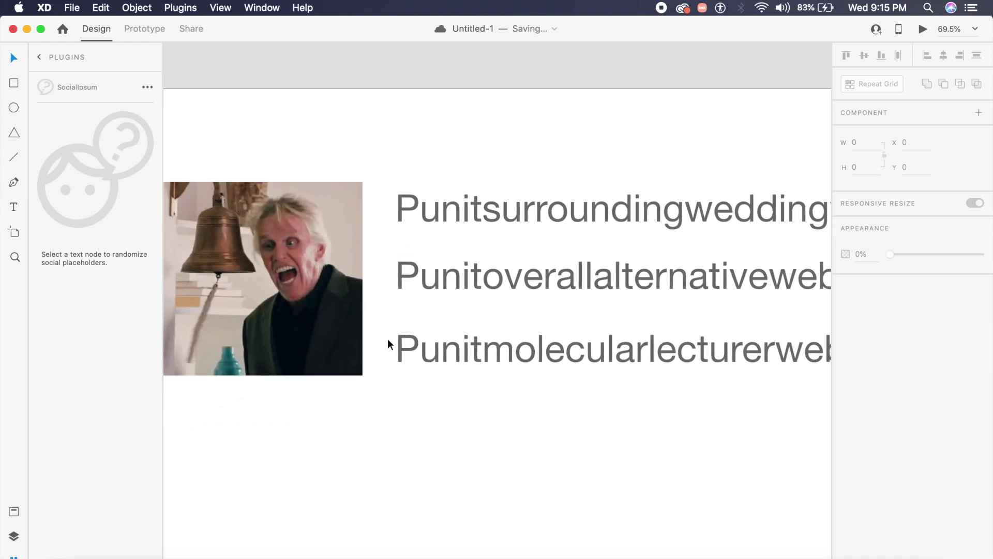
Fill the second line with SocialIpsum Short Text at 33% emoji frequency.
click(448, 291)
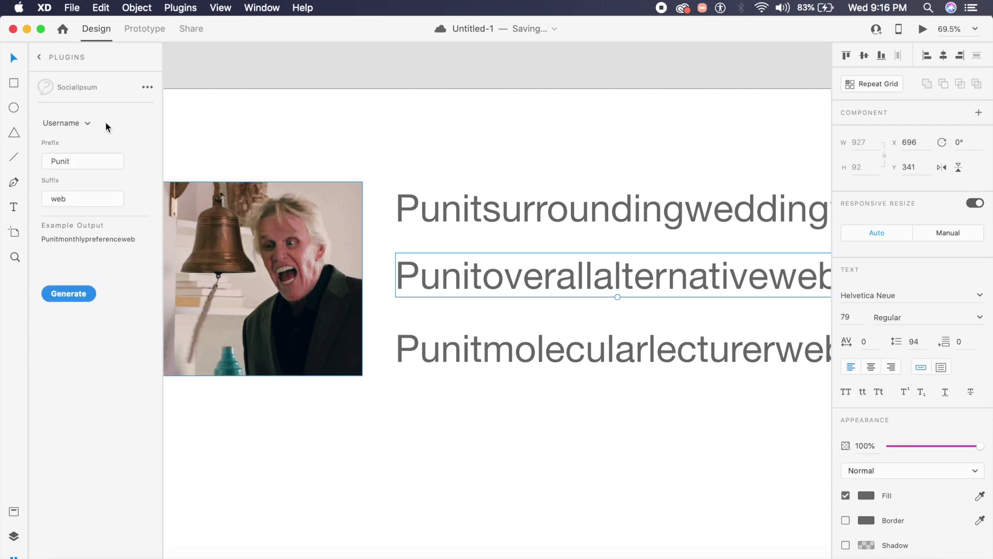
click(75, 132)
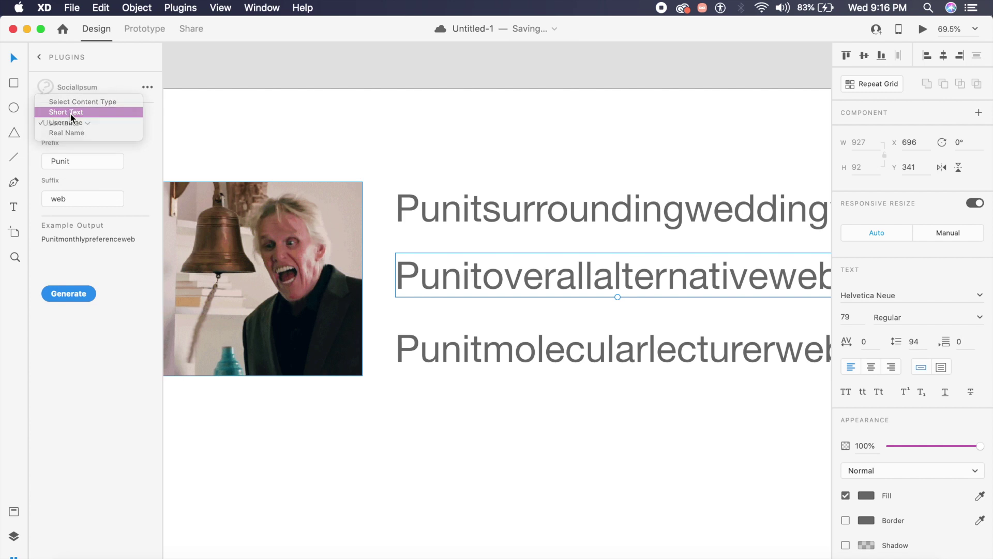
click(71, 115)
click(71, 160)
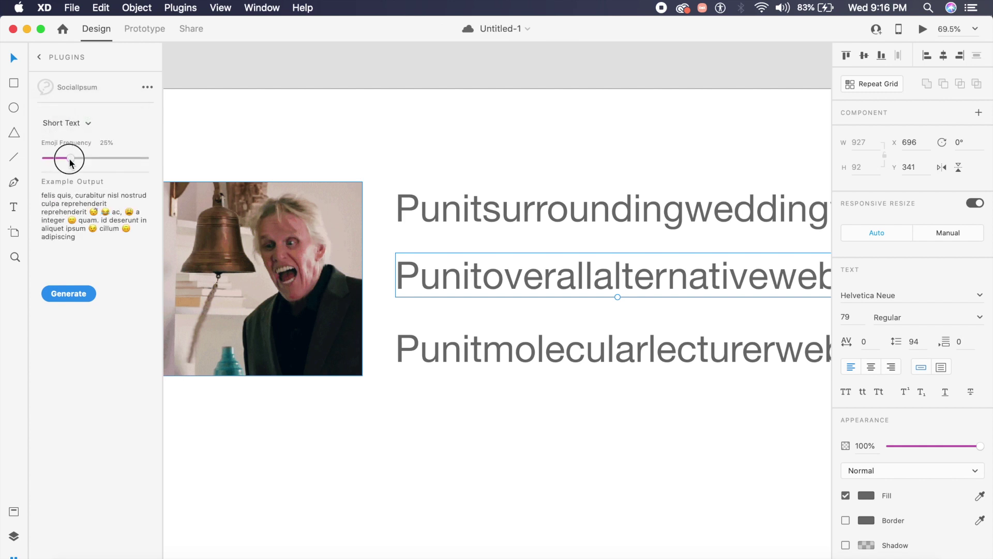
drag(71, 162, 79, 163)
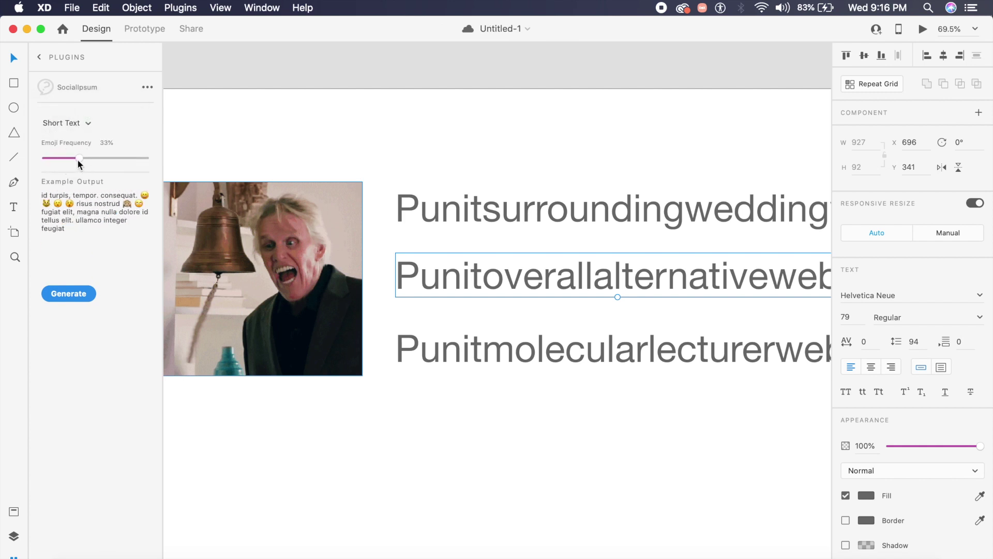
click(78, 296)
Pan around the canvas to review the generated text, then return to the plugins list.
scroll(605, 306, right, 10)
scroll(605, 307, up, 2)
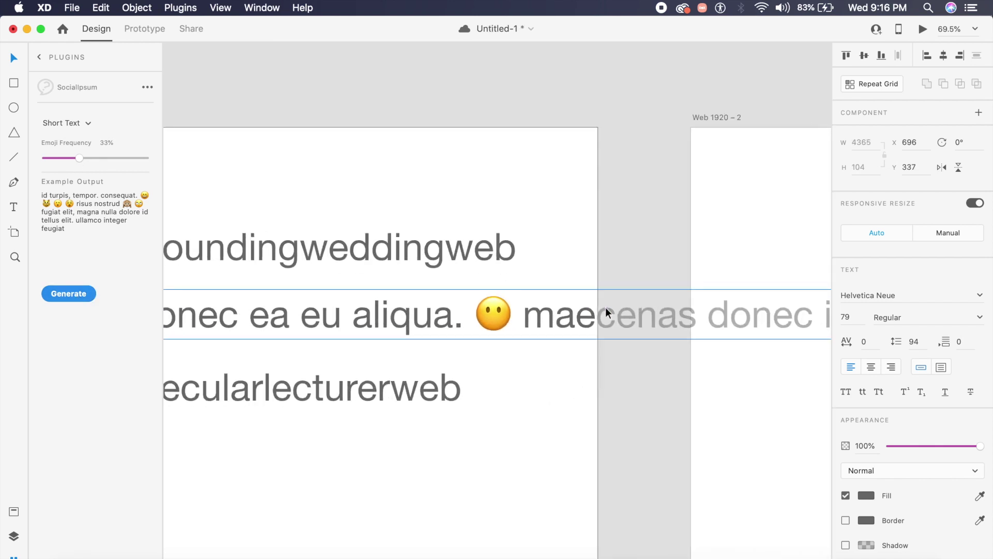
scroll(605, 307, right, 10)
scroll(605, 343, down, 5)
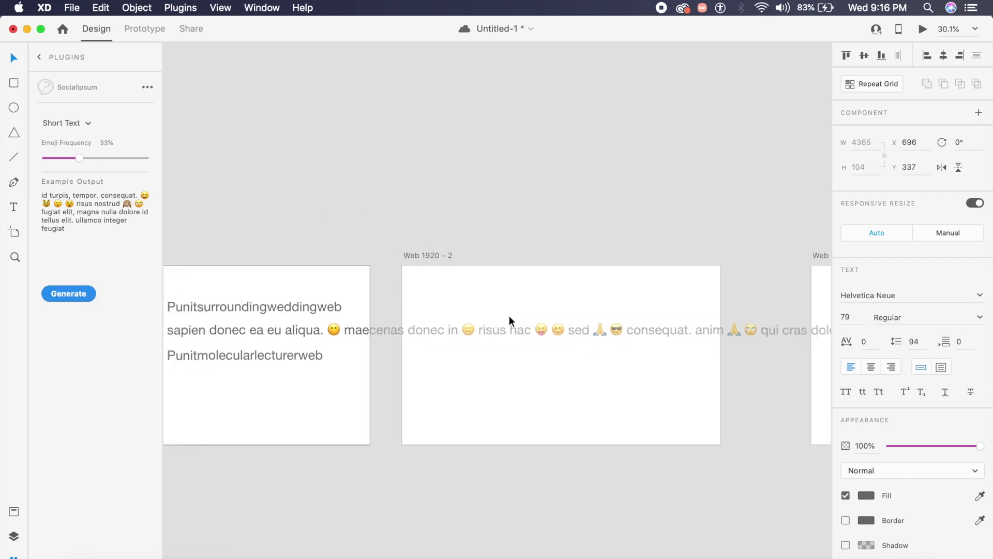
scroll(509, 315, up, 4)
scroll(509, 315, left, 5)
scroll(509, 315, up, 3)
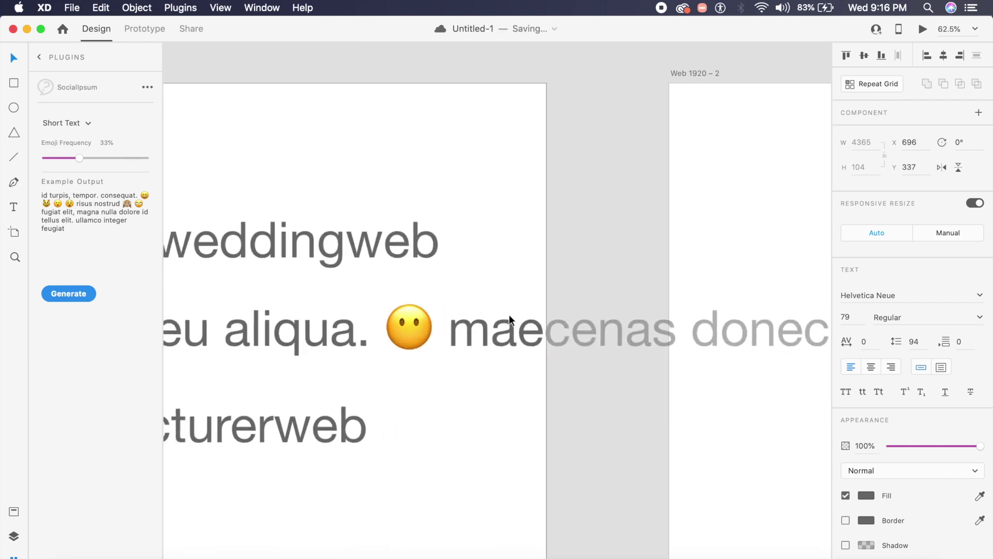
scroll(509, 314, right, 3)
scroll(338, 352, left, 3)
scroll(339, 352, up, 4)
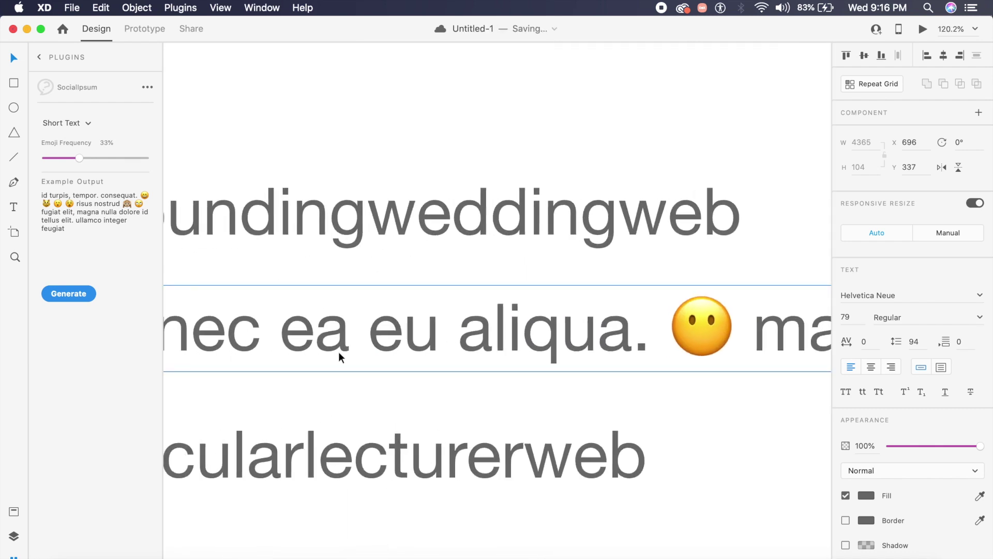
scroll(338, 352, down, 4)
scroll(338, 352, right, 5)
scroll(338, 352, left, 3)
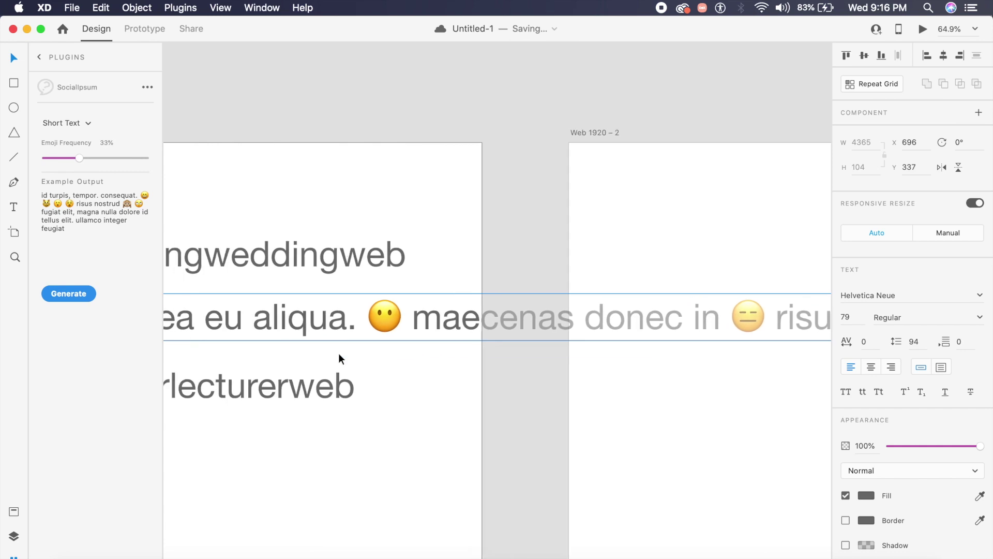
scroll(338, 353, left, 5)
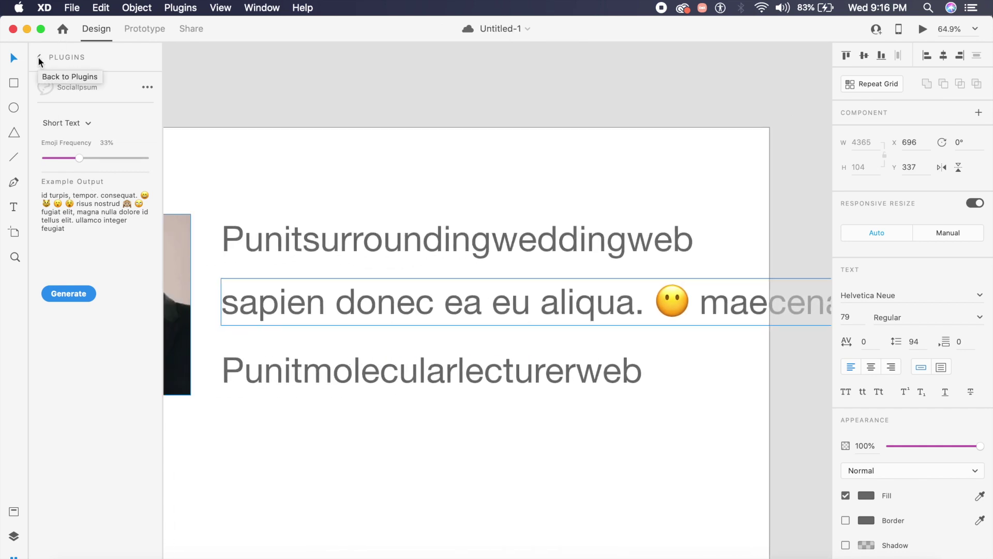
click(38, 57)
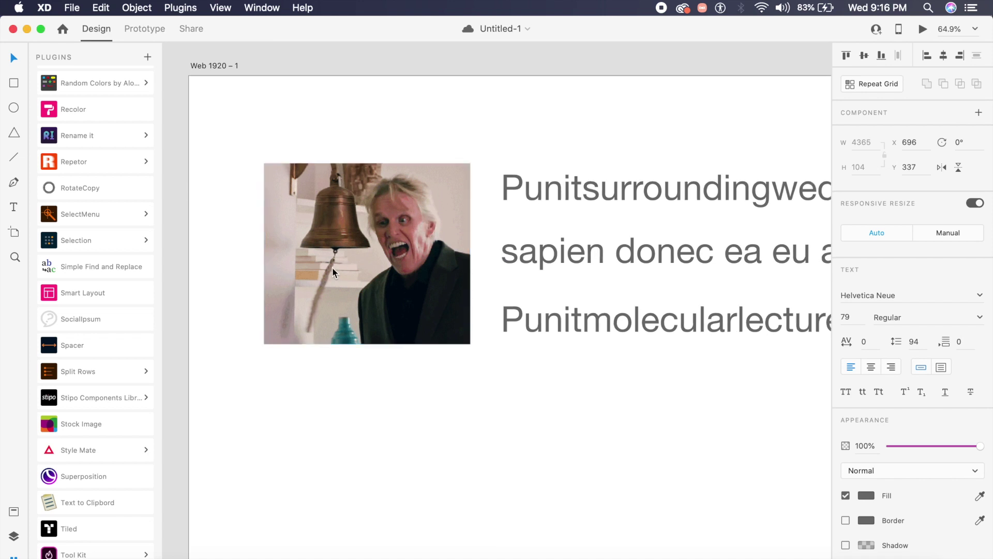
Scroll the plugins list to bring Singari's Align and Distribute commands into view.
scroll(339, 271, up, 5)
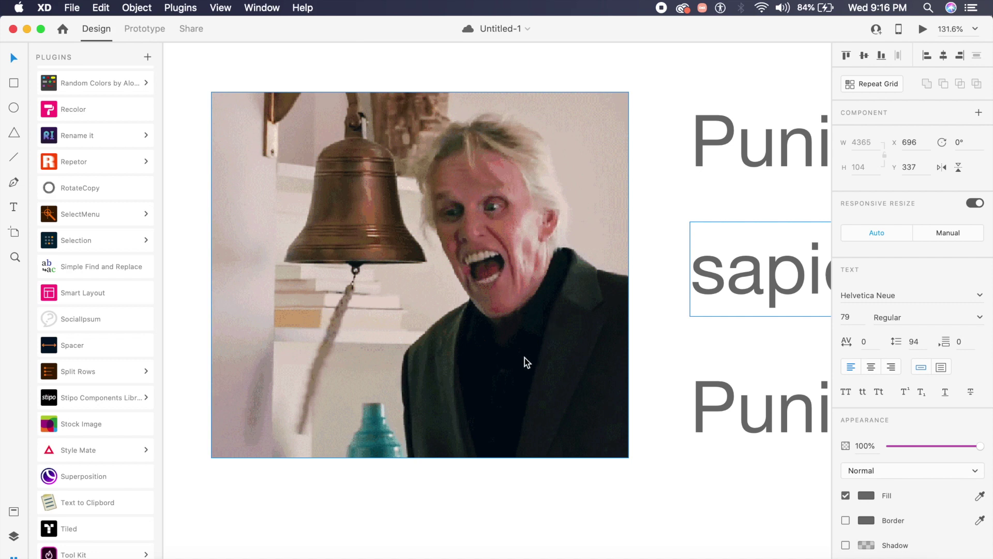
scroll(526, 358, down, 2)
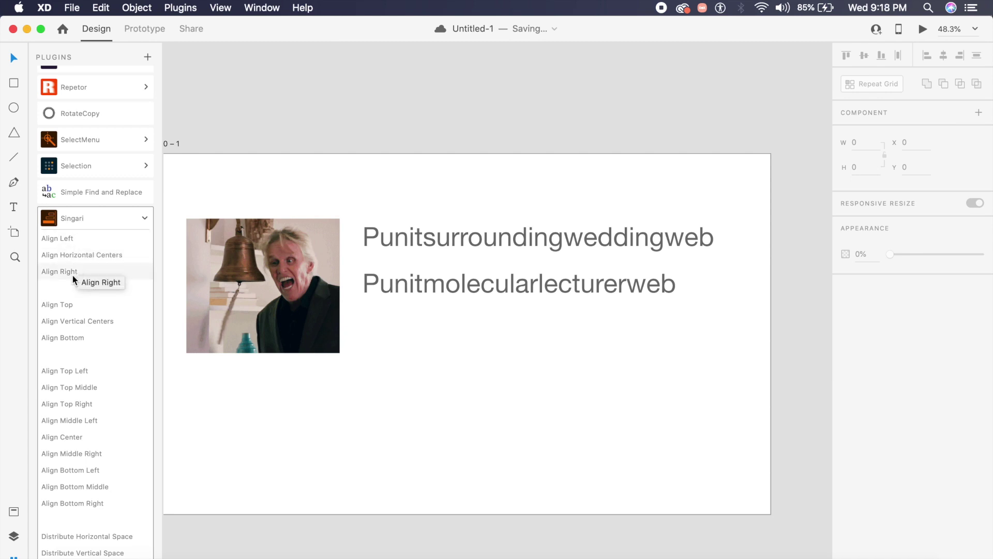
scroll(74, 280, down, 2)
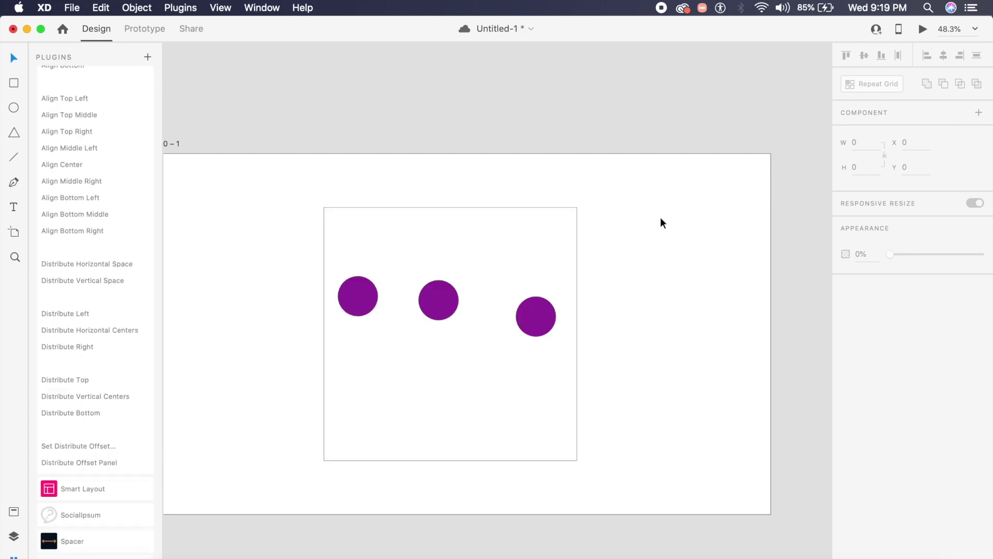
scroll(660, 218, left, 1)
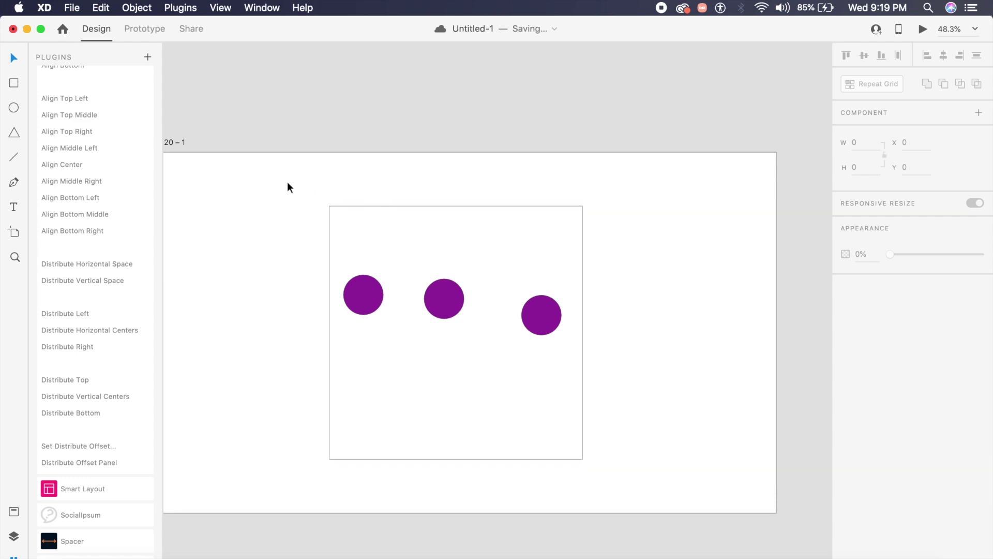
Select the frame and three circles, try Singari's align and distribute commands, then undo.
click(395, 239)
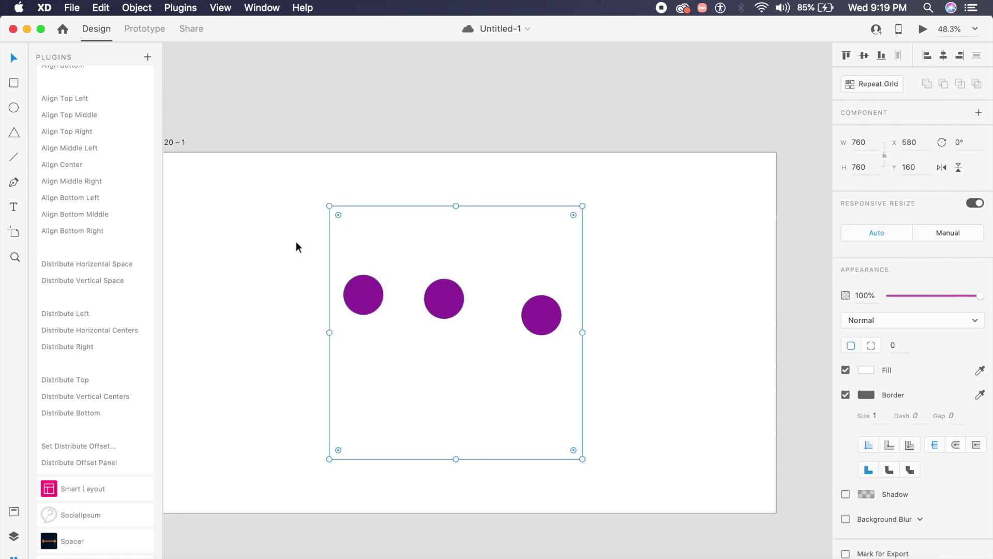
drag(297, 242, 618, 413)
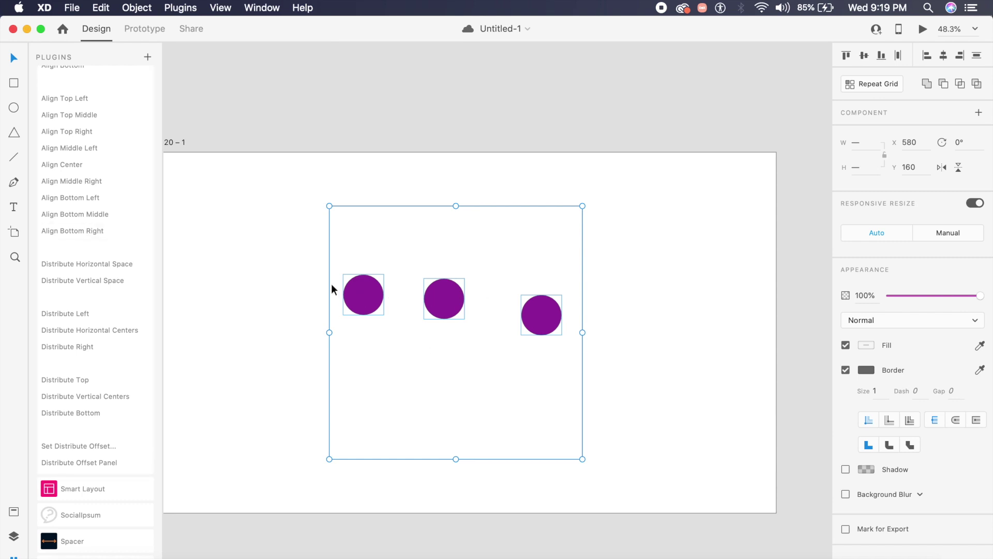
click(105, 232)
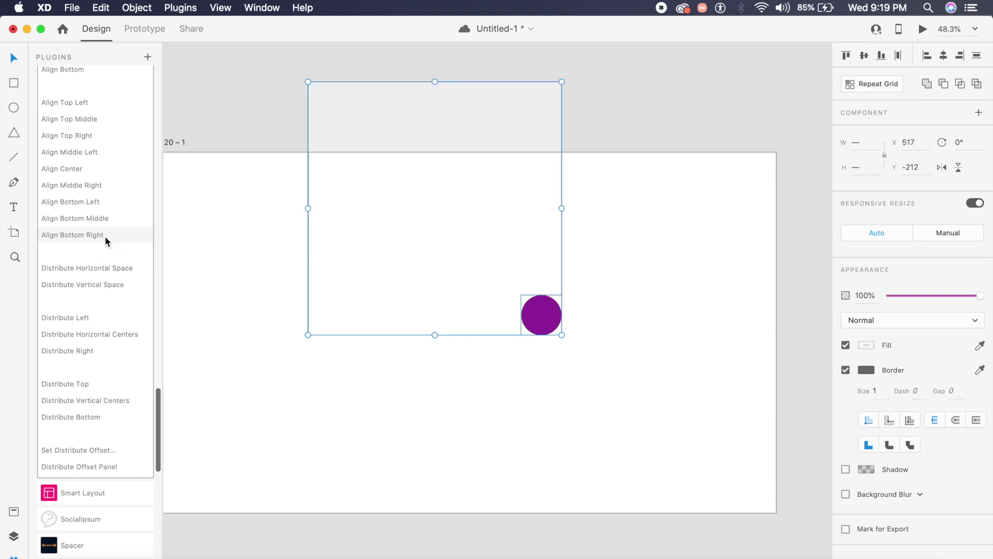
click(106, 322)
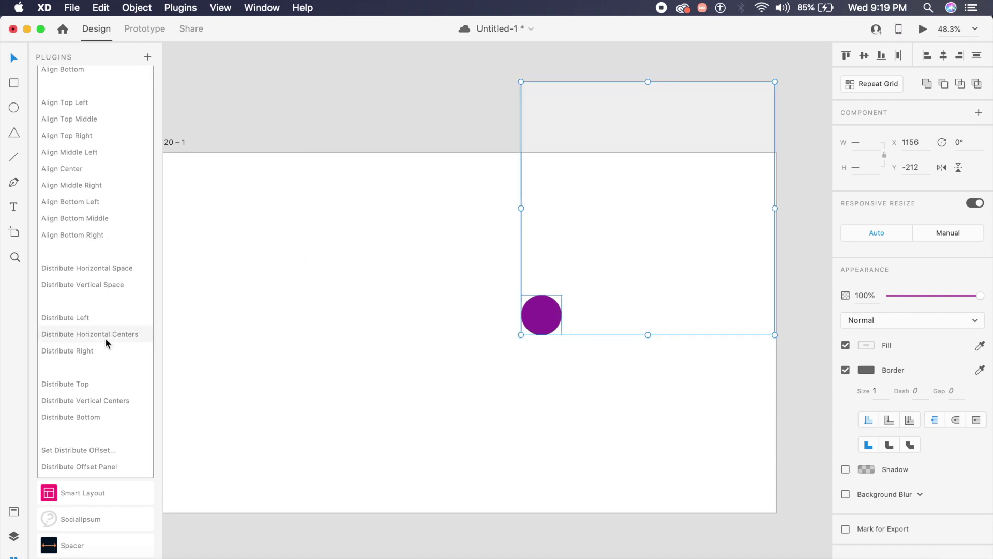
click(104, 338)
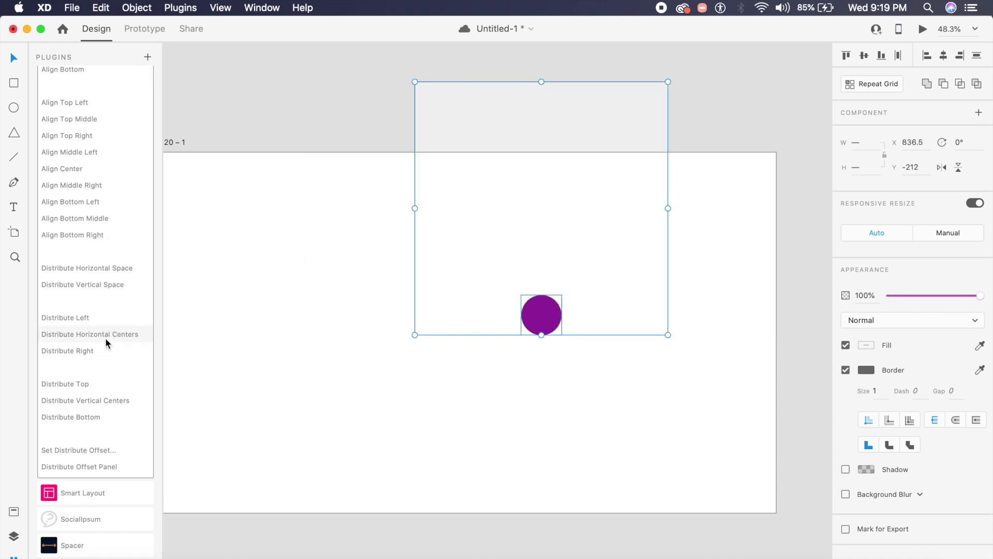
click(108, 401)
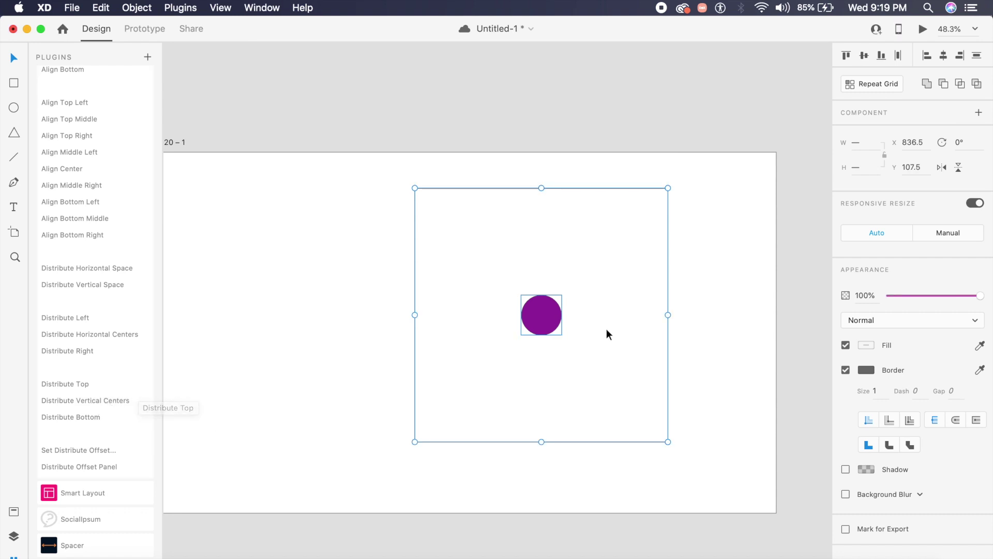
key(super+z)
key(super+z)
key(super+z)
scroll(132, 312, up, 1)
Apply Singari's horizontal, left-edge and right-edge distribution to column the circles along the right edge.
click(111, 299)
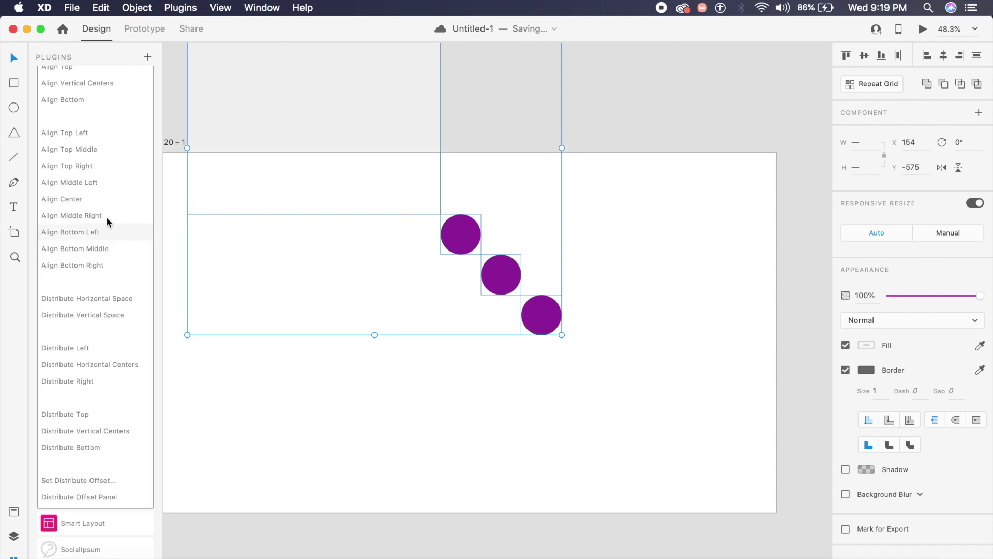
click(117, 352)
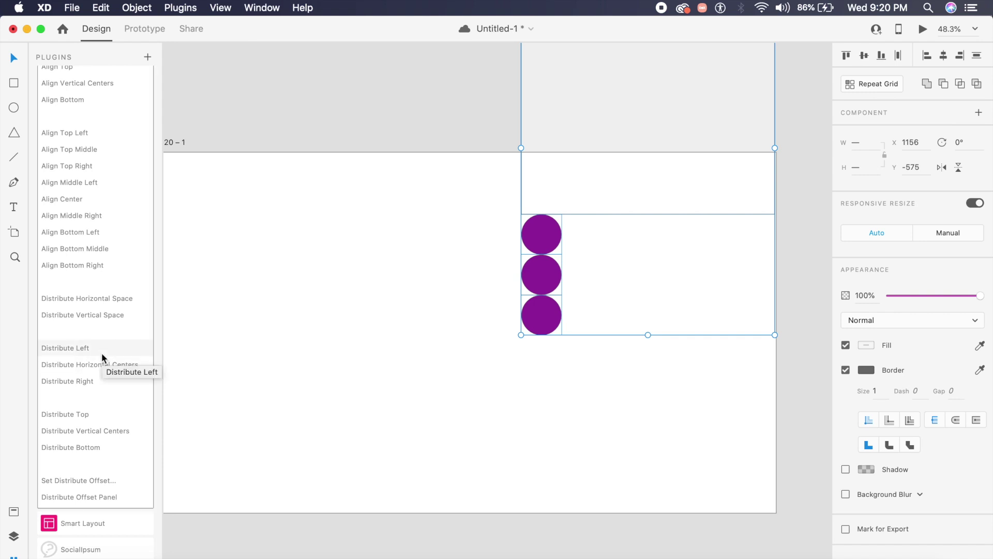
click(98, 380)
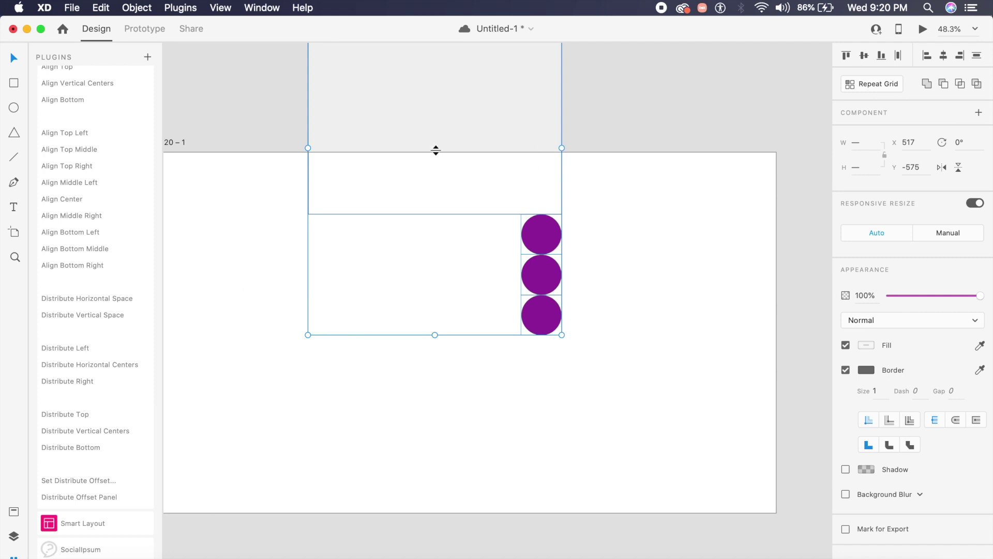
scroll(138, 223, up, 5)
click(142, 81)
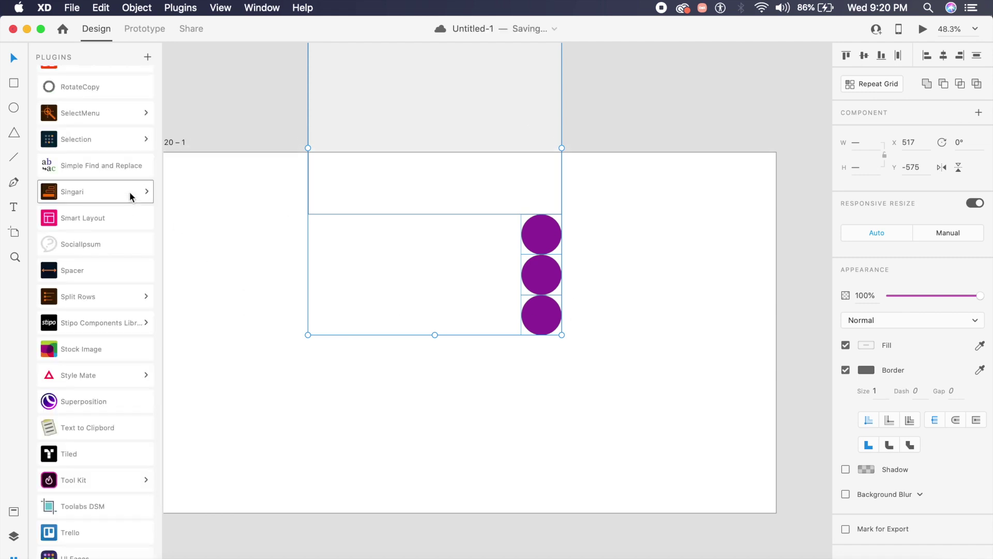
Delete the square frame and its three purple circles, then select the empty artboard.
drag(263, 192, 590, 395)
key(Delete)
click(591, 395)
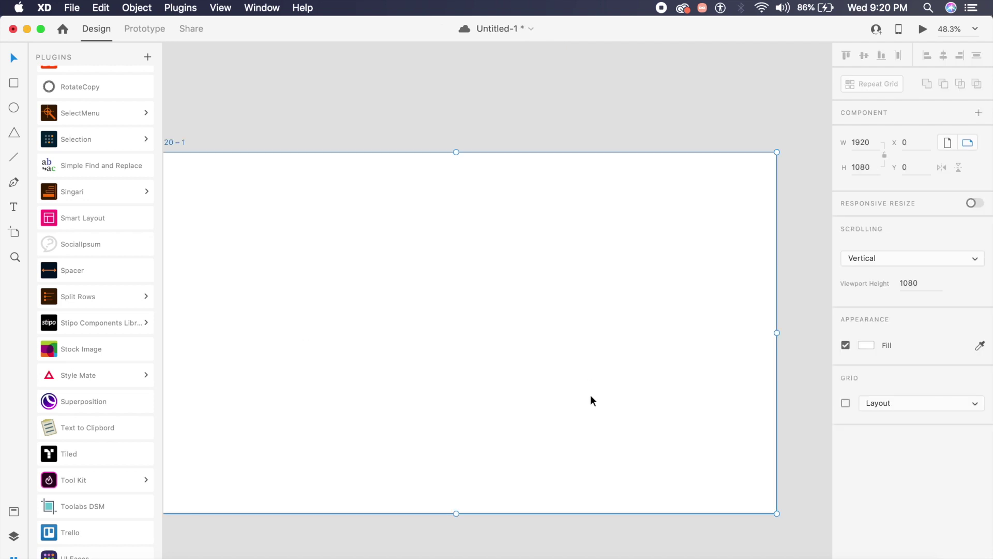
scroll(591, 395, left, 4)
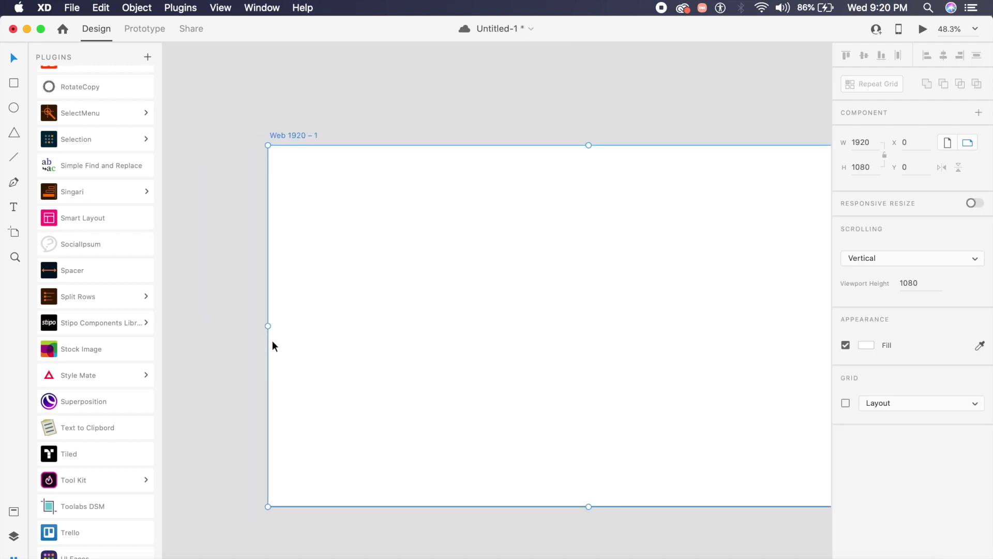